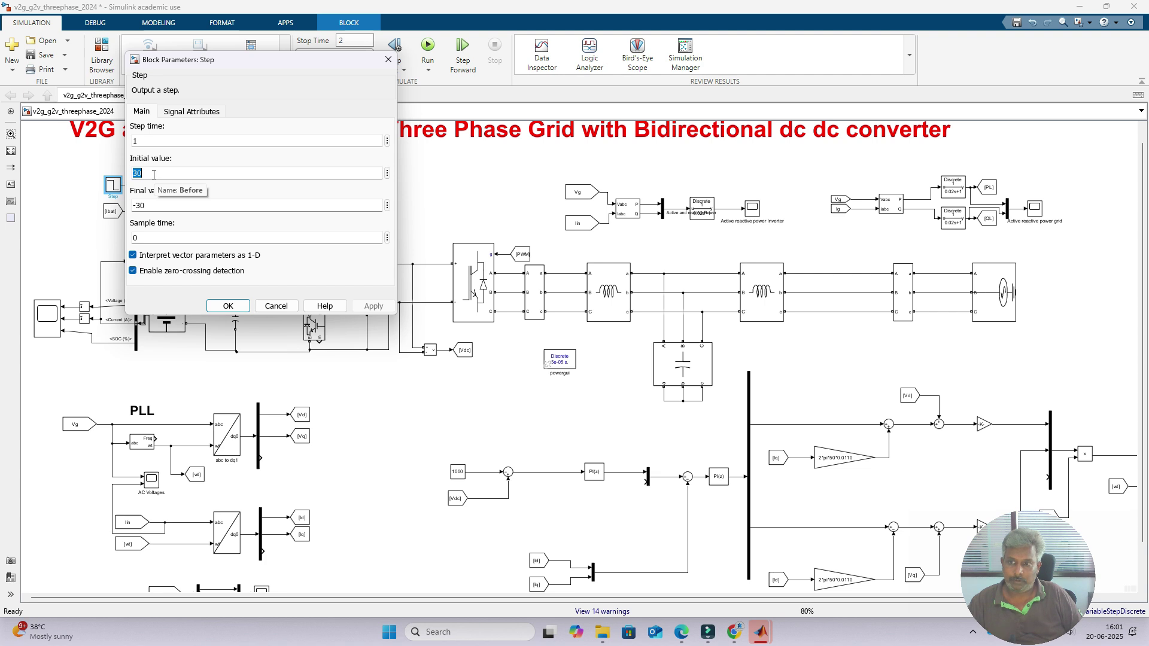
# Check the Step block's initial value 30 and final value -30, then close it unchanged.
pyautogui.doubleClick(157, 207)
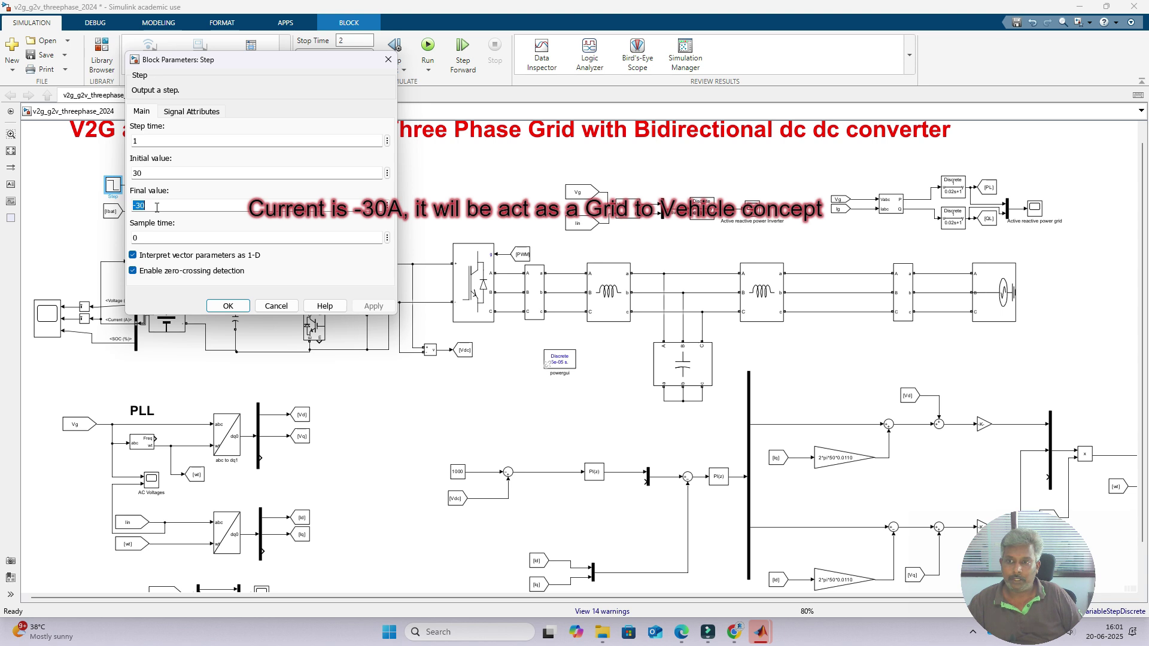
pyautogui.click(228, 305)
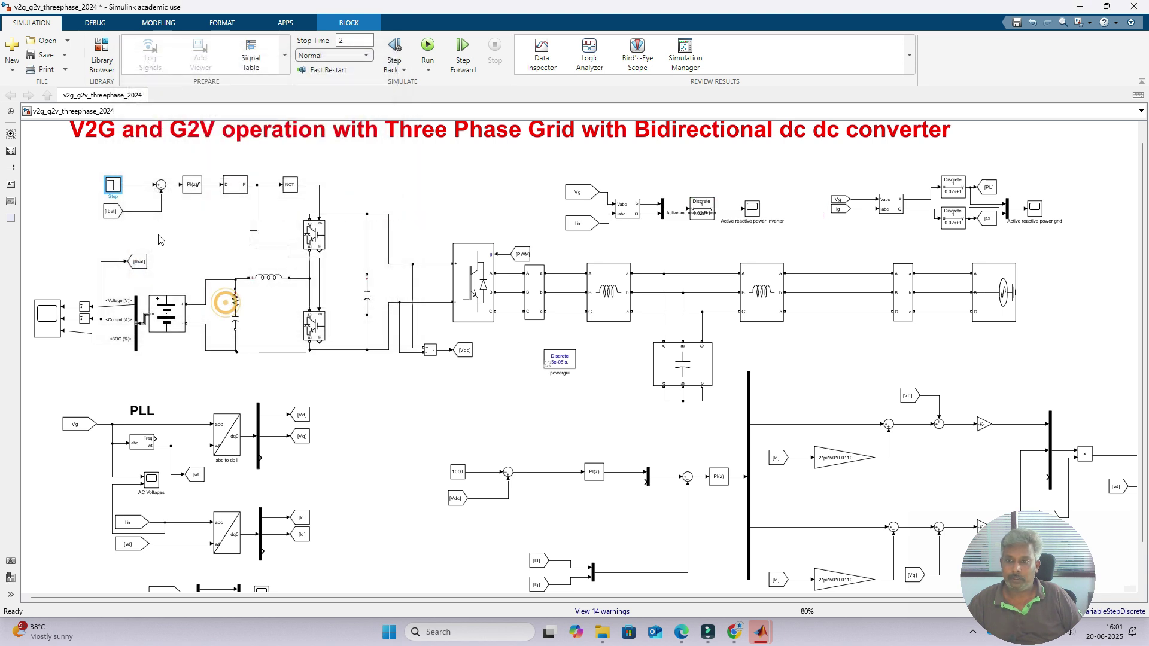
pyautogui.doubleClick(112, 185)
pyautogui.click(143, 174)
pyautogui.doubleClick(140, 174)
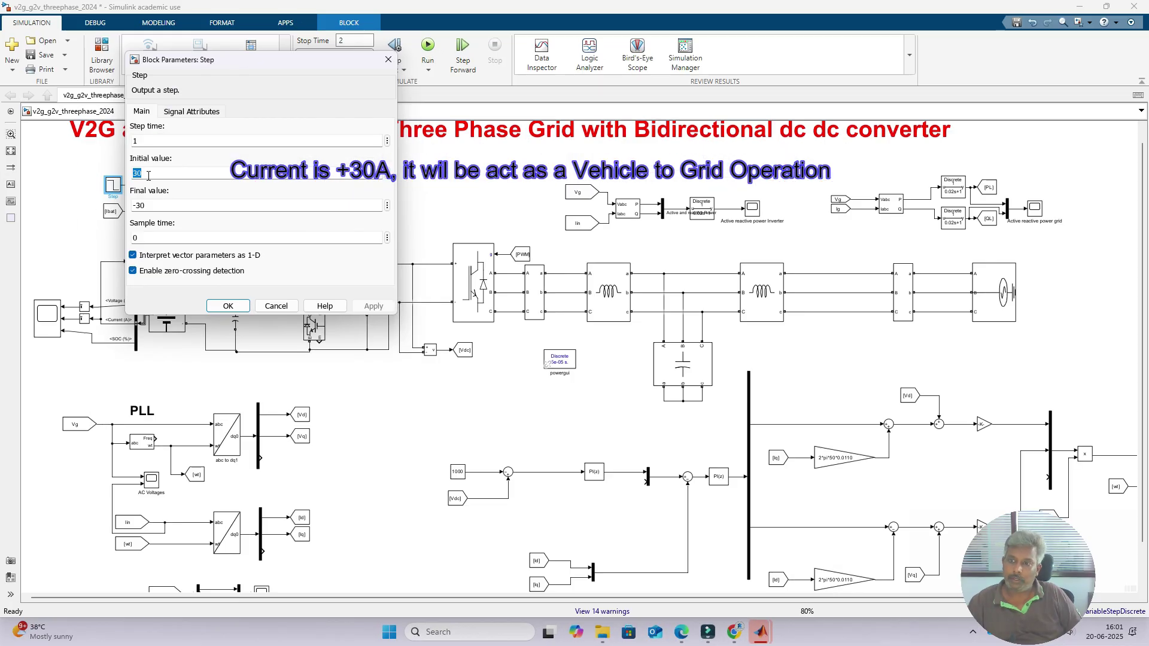
pyautogui.doubleClick(153, 206)
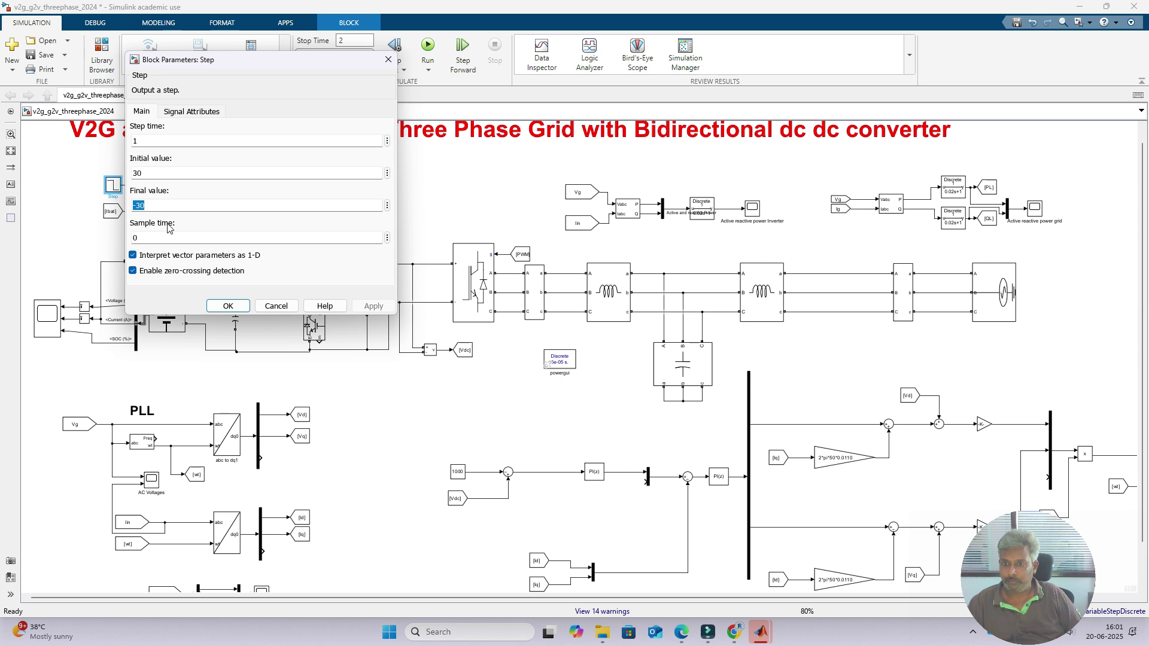
pyautogui.click(228, 306)
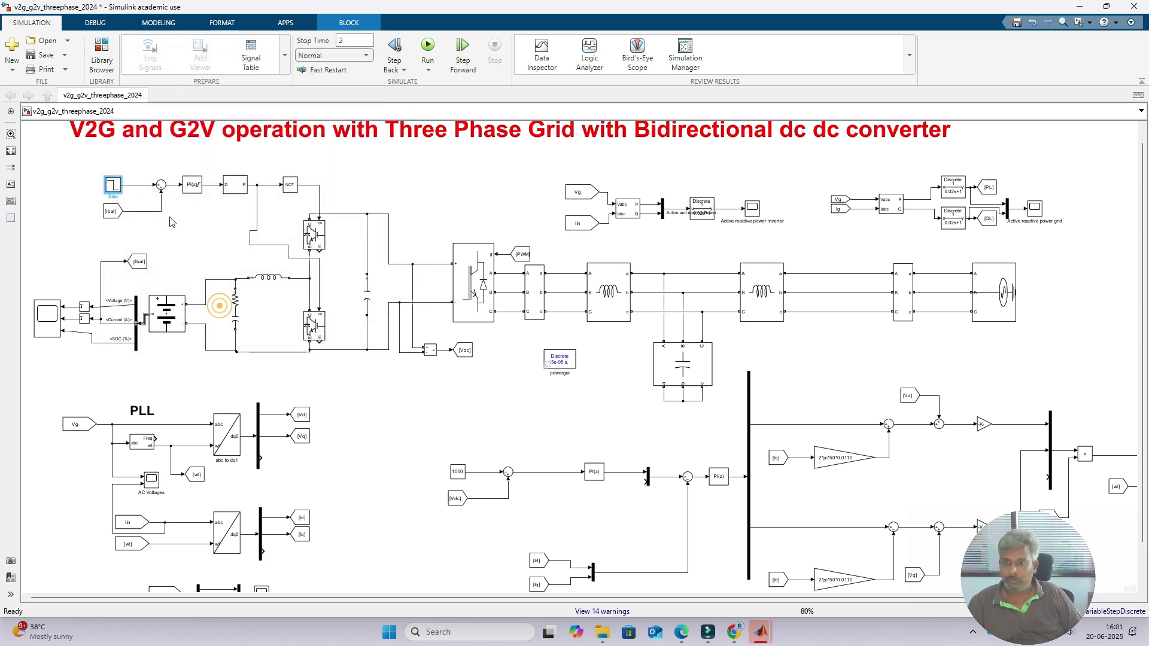
pyautogui.click(142, 187)
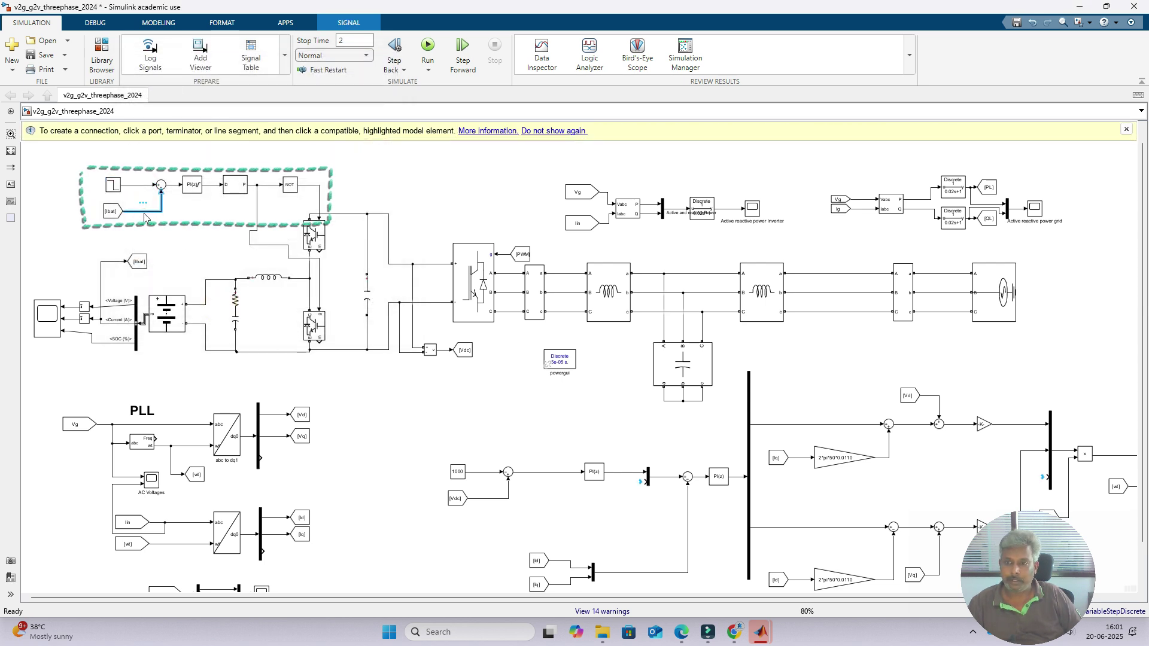
pyautogui.click(192, 185)
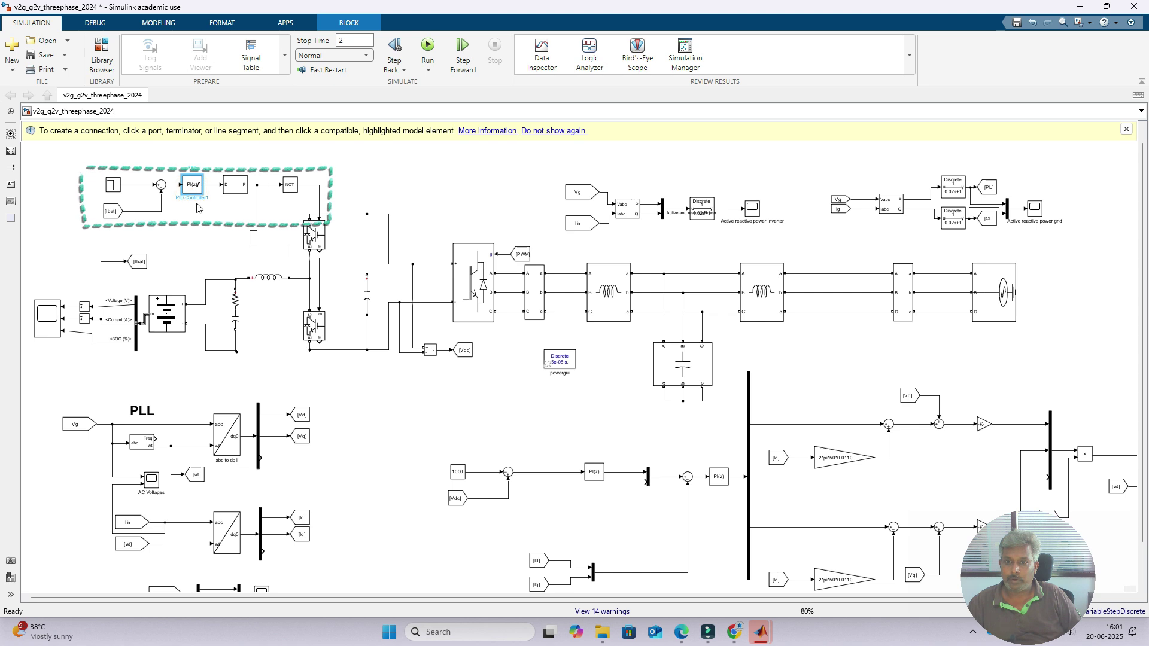
pyautogui.click(191, 183)
pyautogui.click(192, 204)
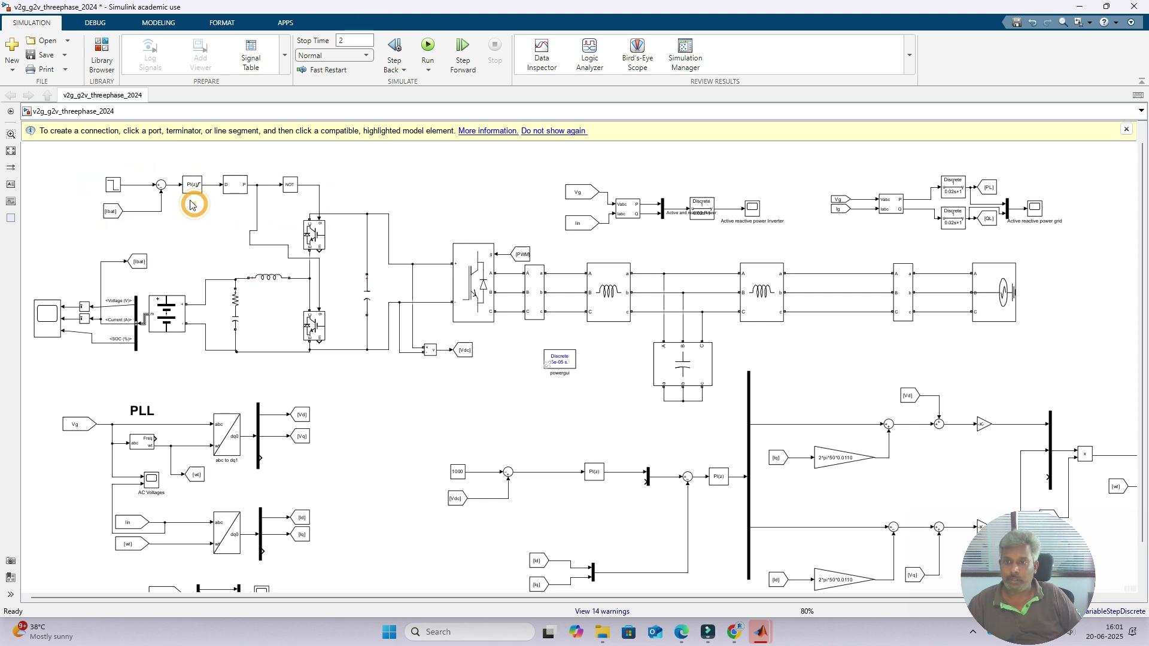
pyautogui.click(197, 191)
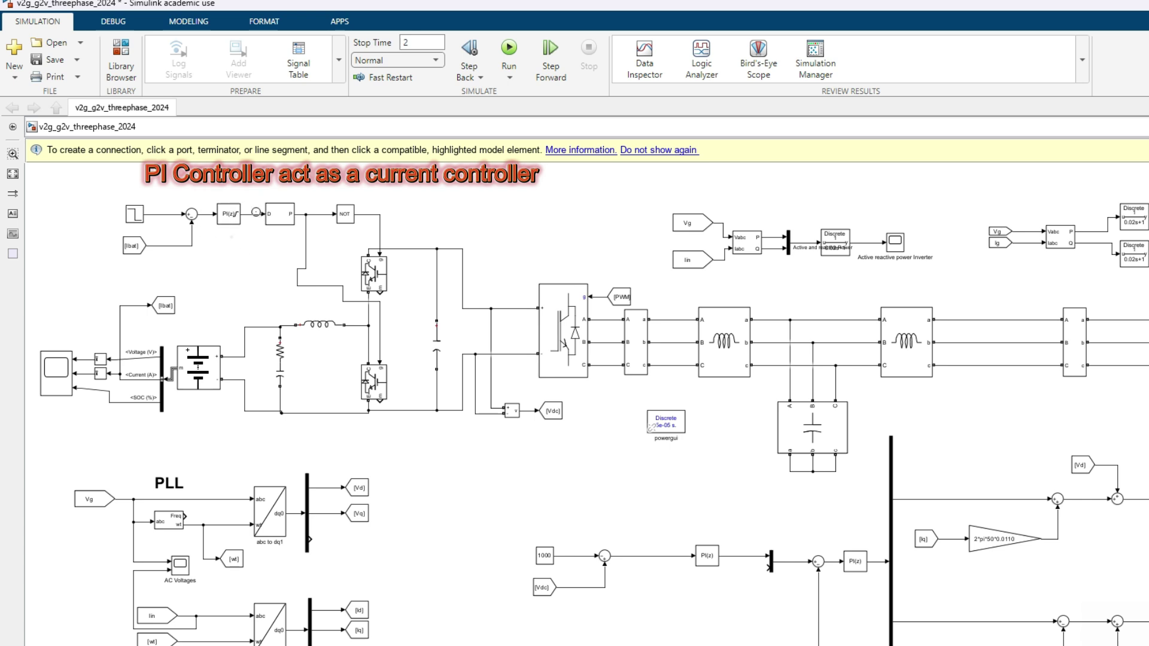
pyautogui.click(282, 222)
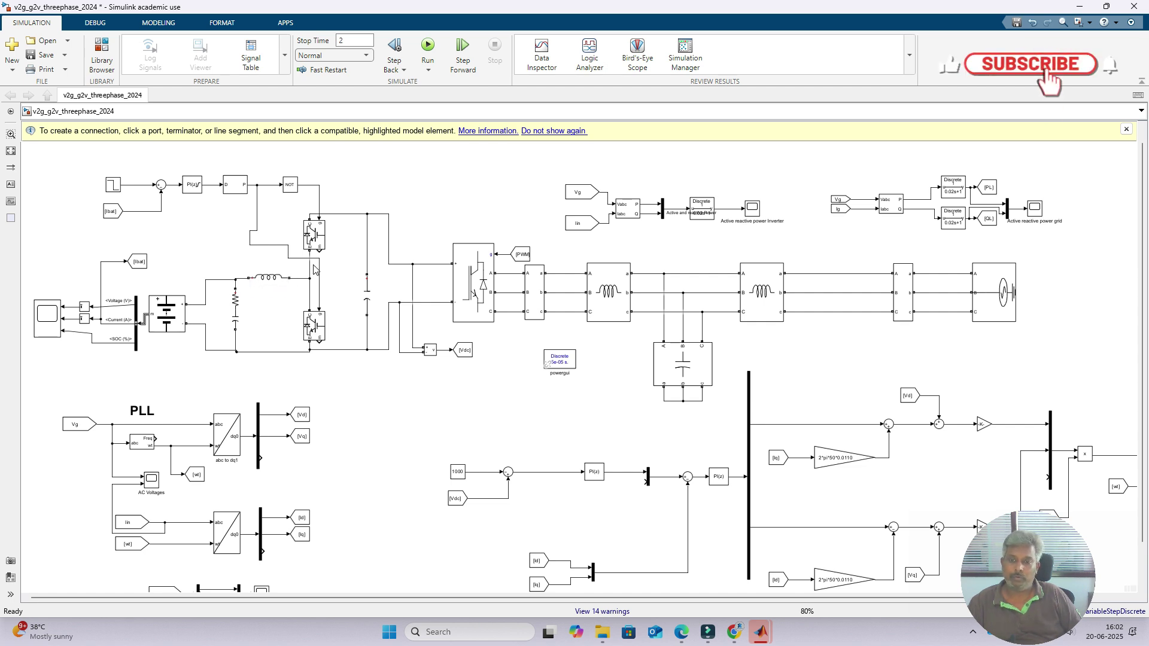
pyautogui.moveTo(1142, 221); pyautogui.dragTo(1147, 255)
pyautogui.click(479, 272)
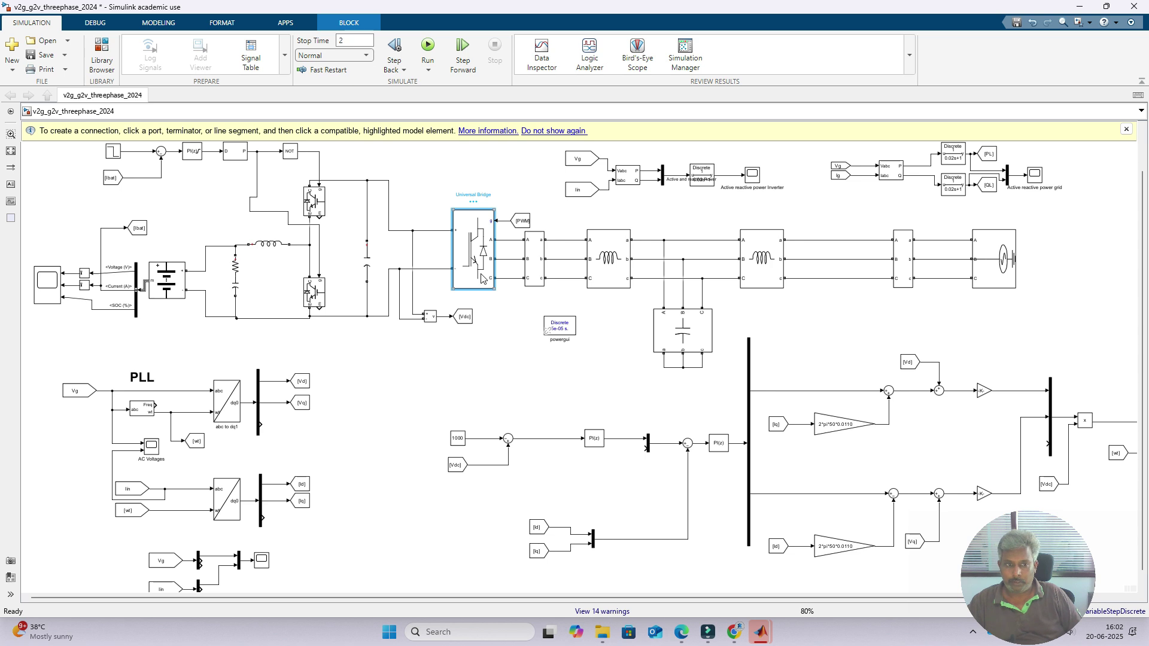
pyautogui.click(81, 396)
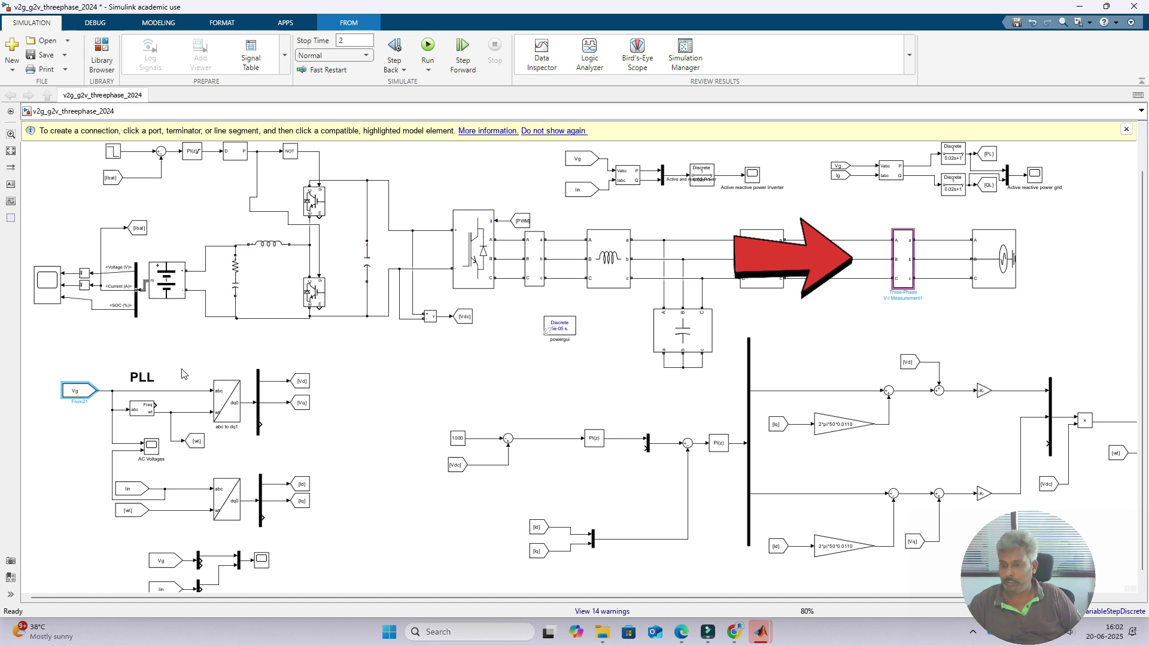
pyautogui.scroll(1, 141, 431)
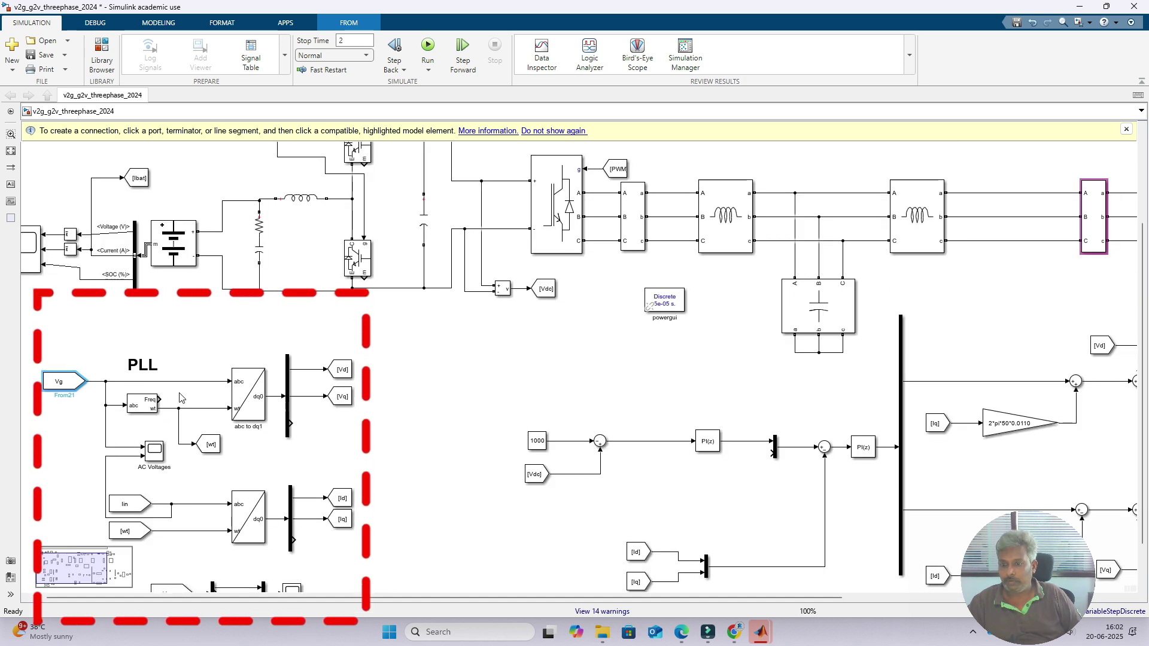
pyautogui.scroll(1, 141, 412)
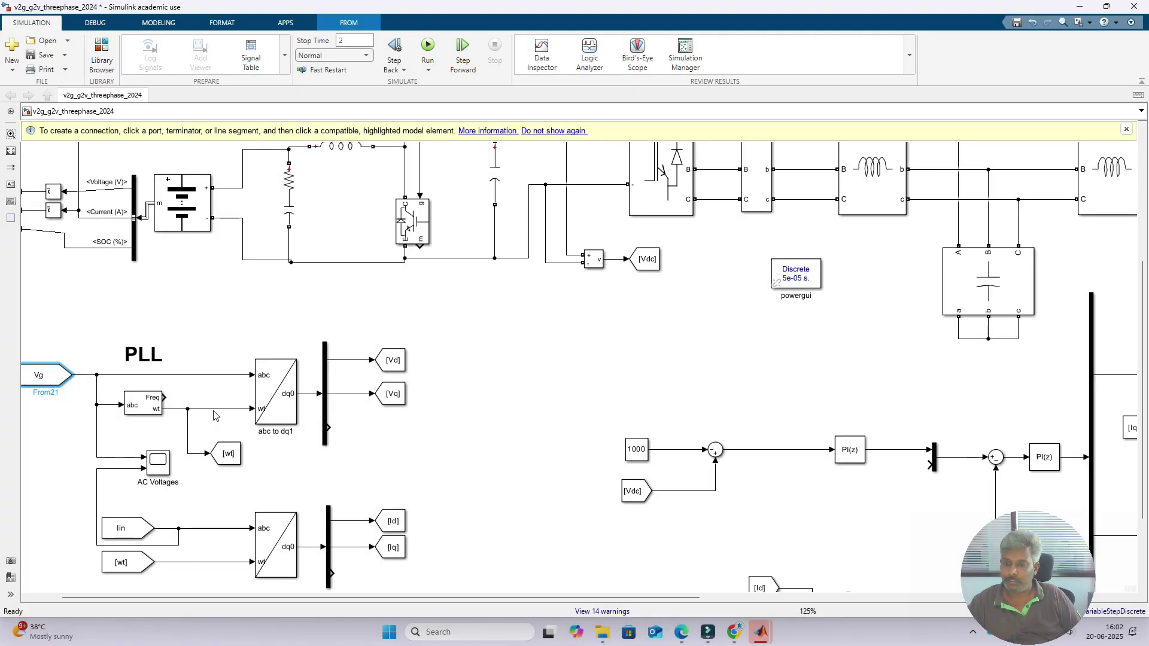
pyautogui.scroll(-1, 210, 336)
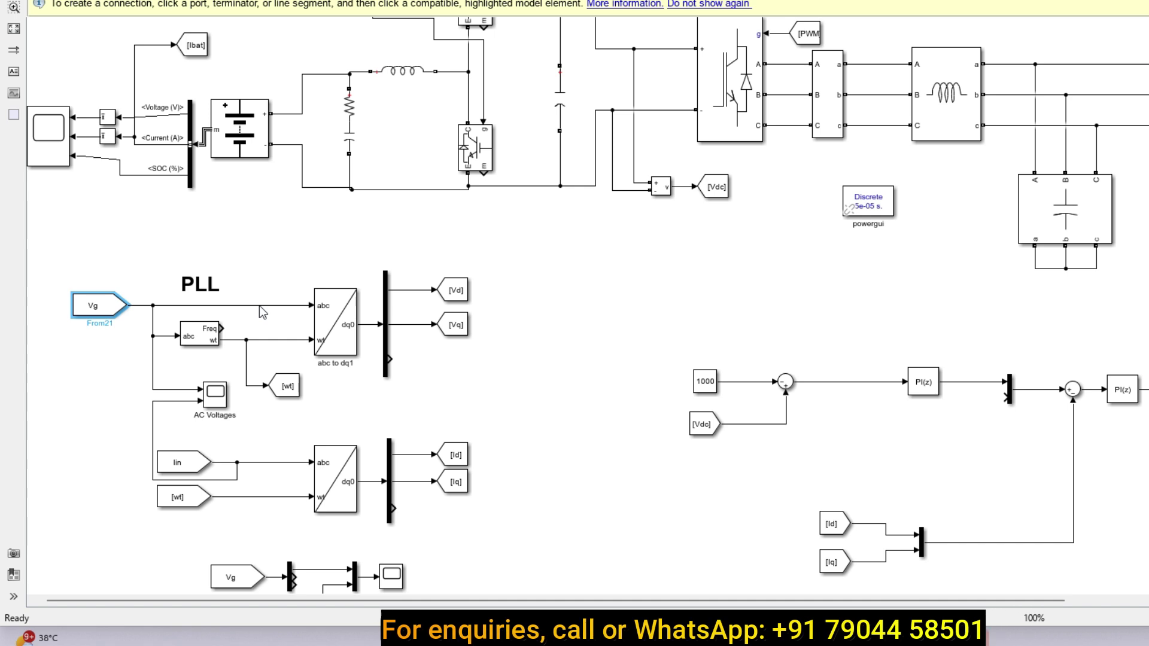
pyautogui.click(336, 337)
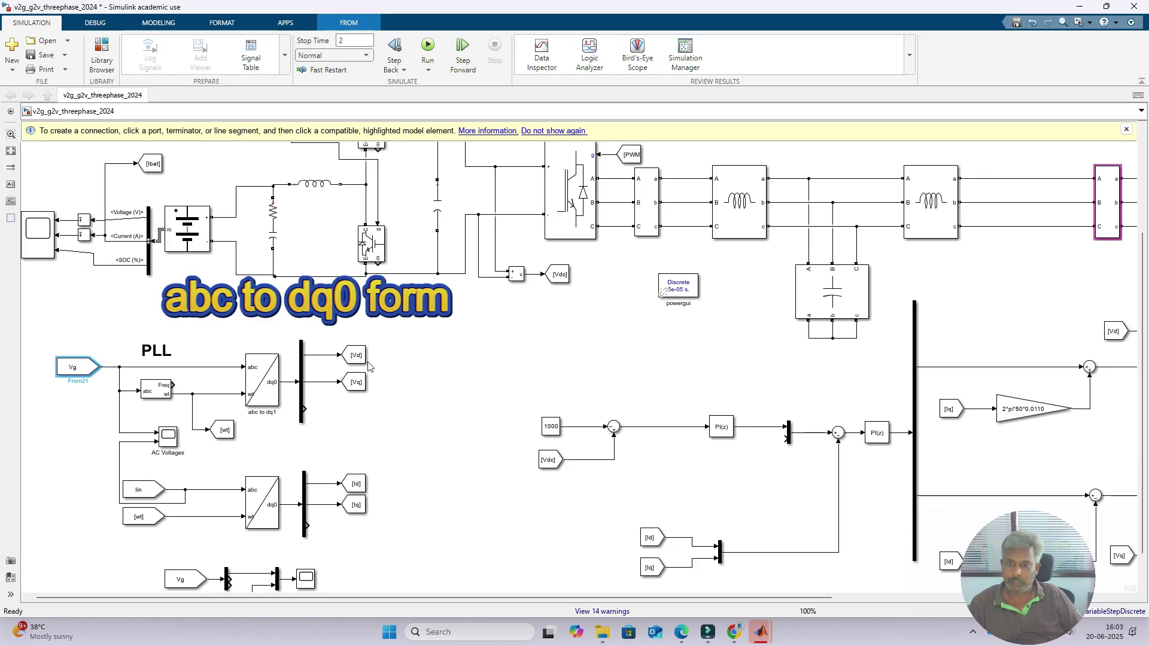
pyautogui.click(356, 358)
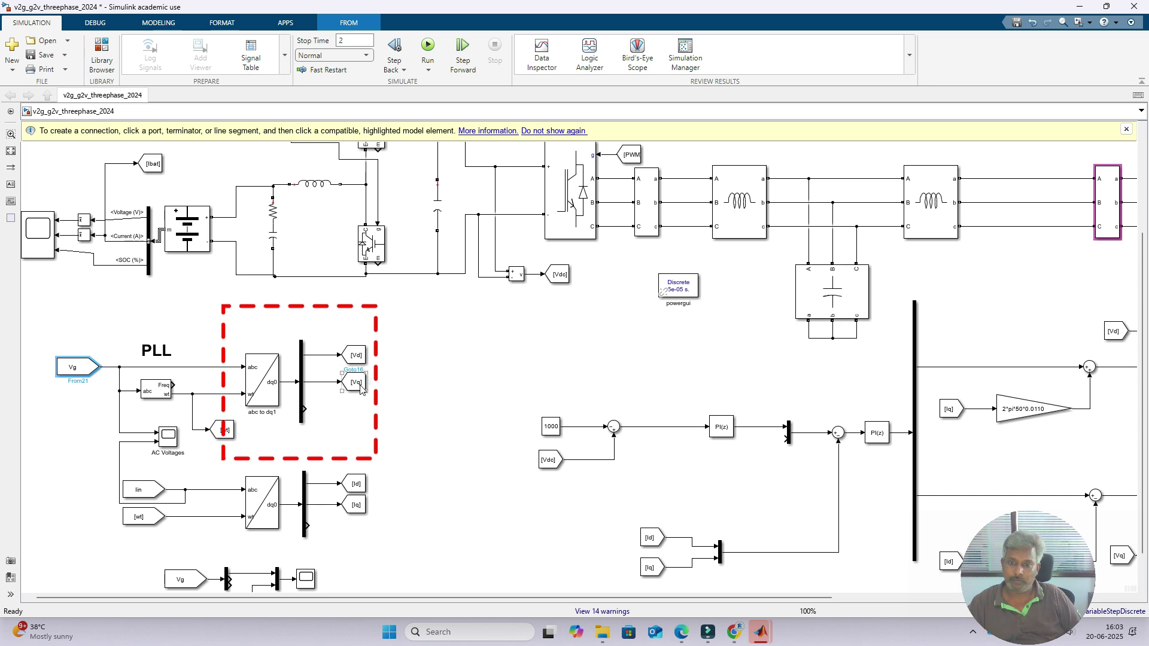
pyautogui.click(361, 386)
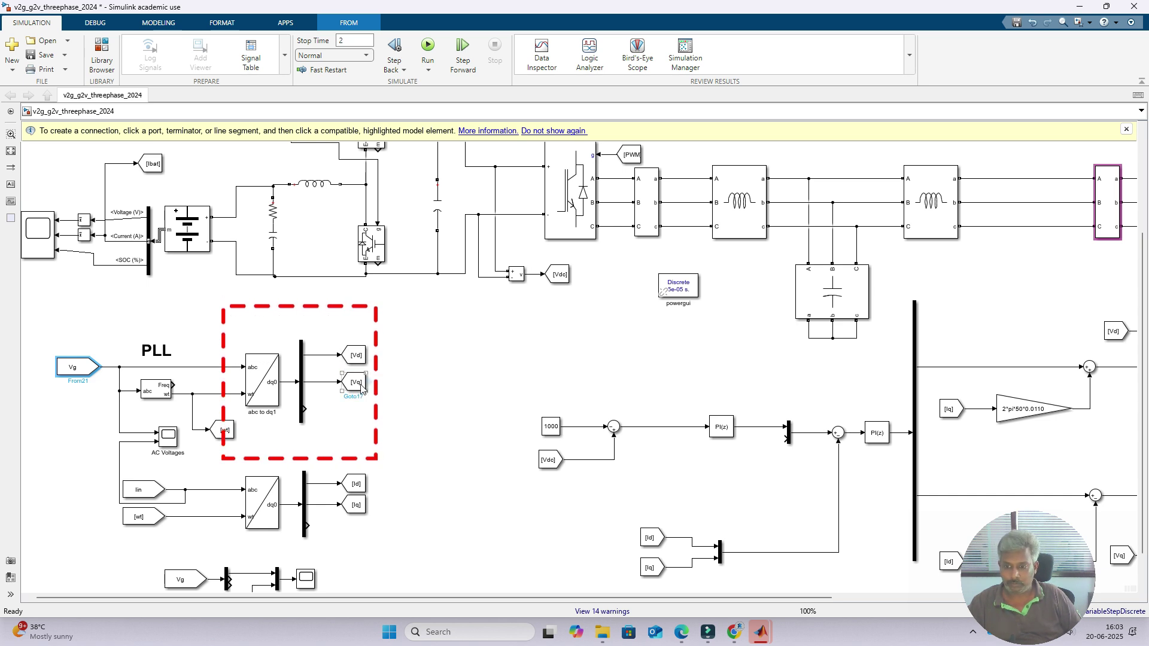
pyautogui.click(145, 494)
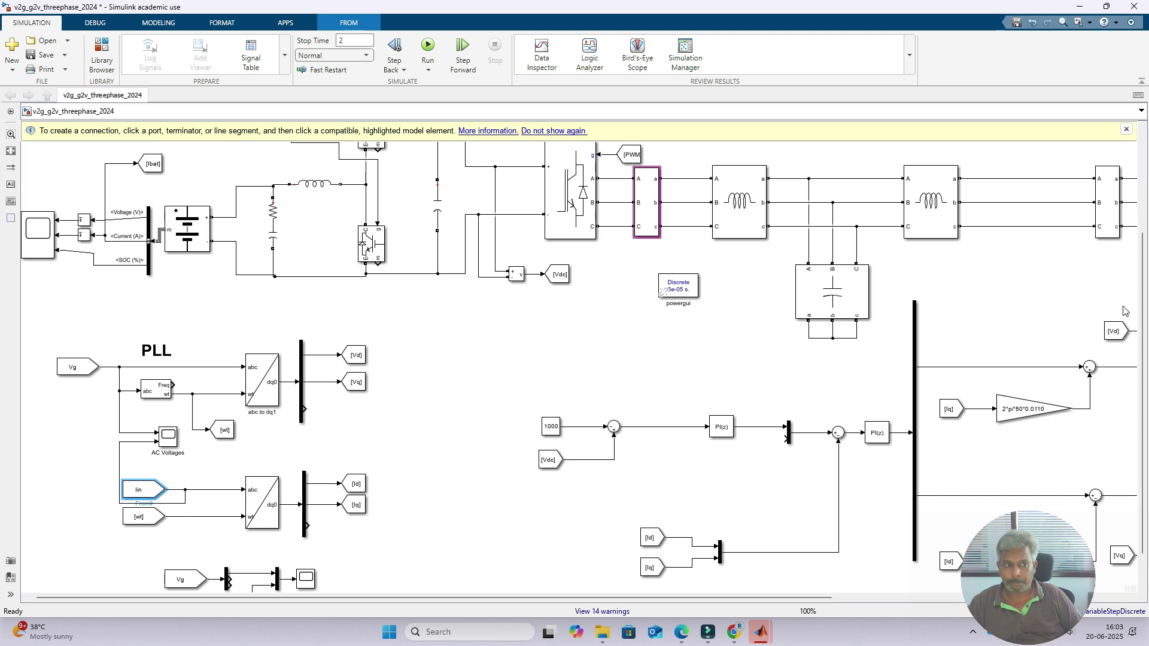
pyautogui.scroll(-1, 684, 293)
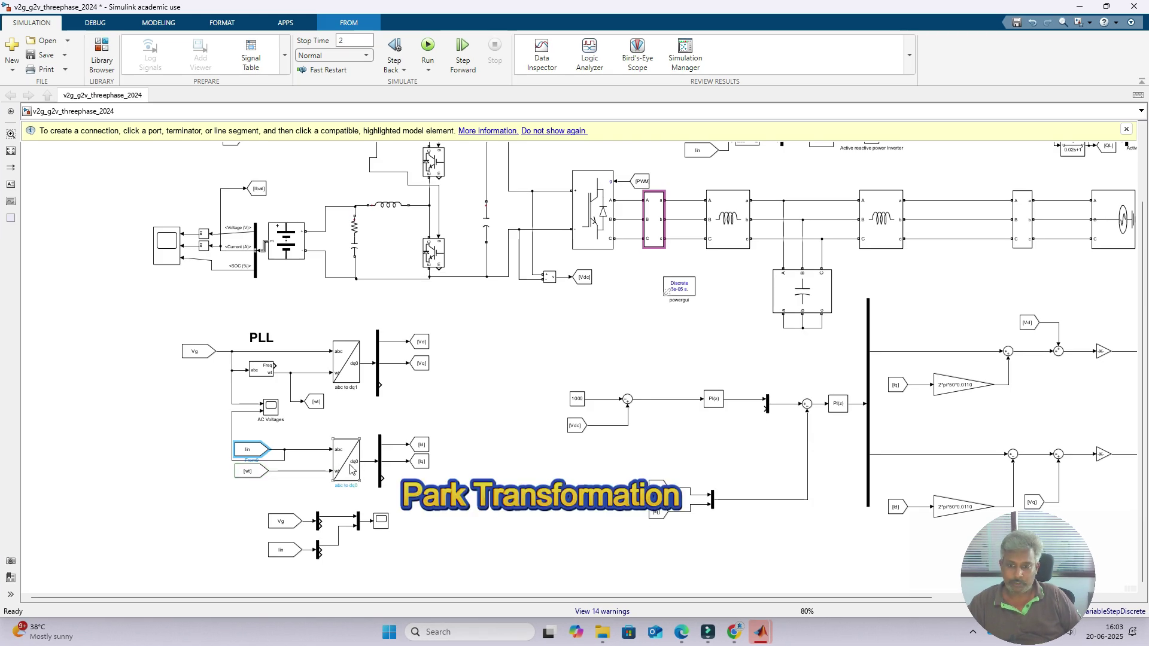
pyautogui.scroll(2, 421, 450)
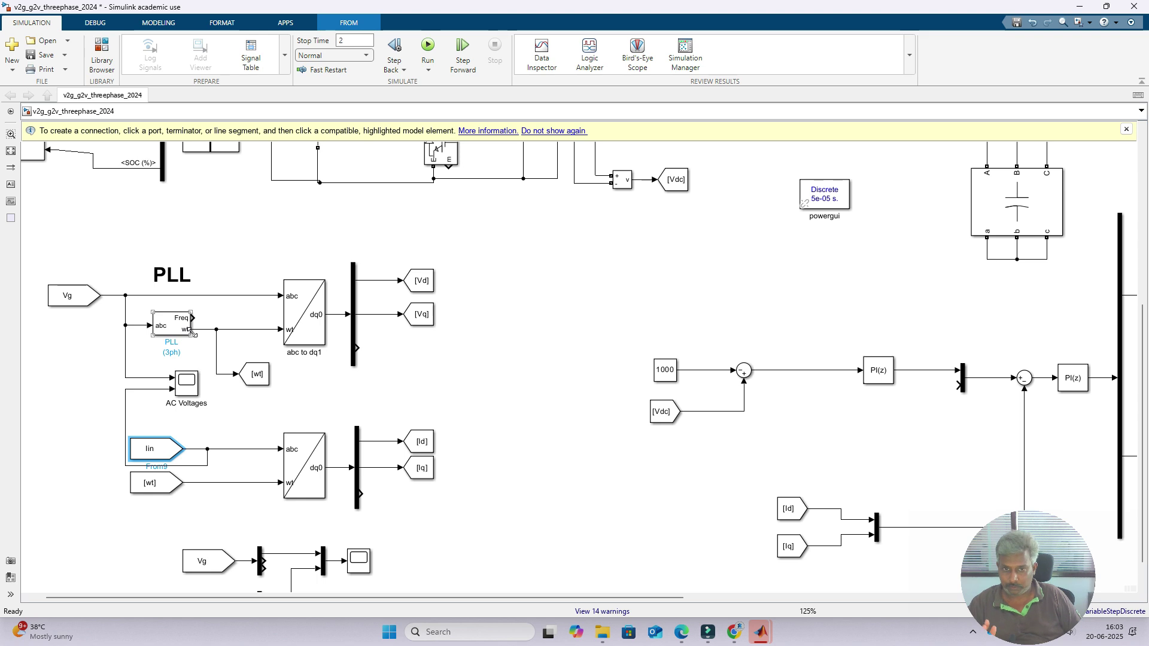
pyautogui.click(11, 152)
pyautogui.scroll(1, 418, 371)
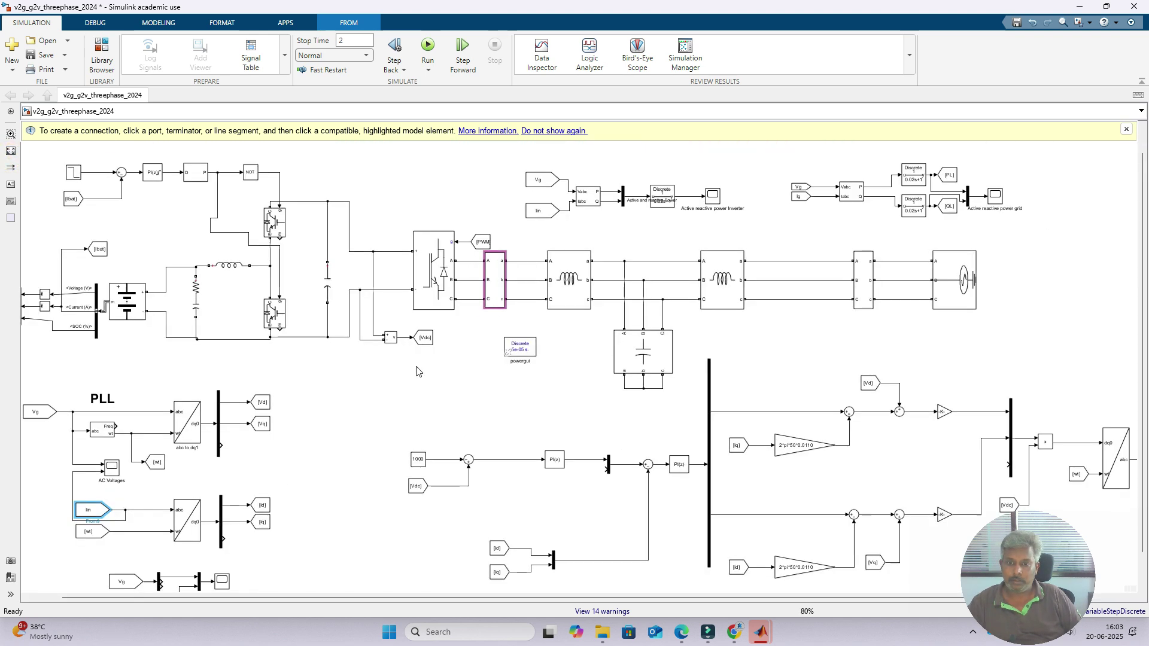
pyautogui.scroll(-1, 418, 371)
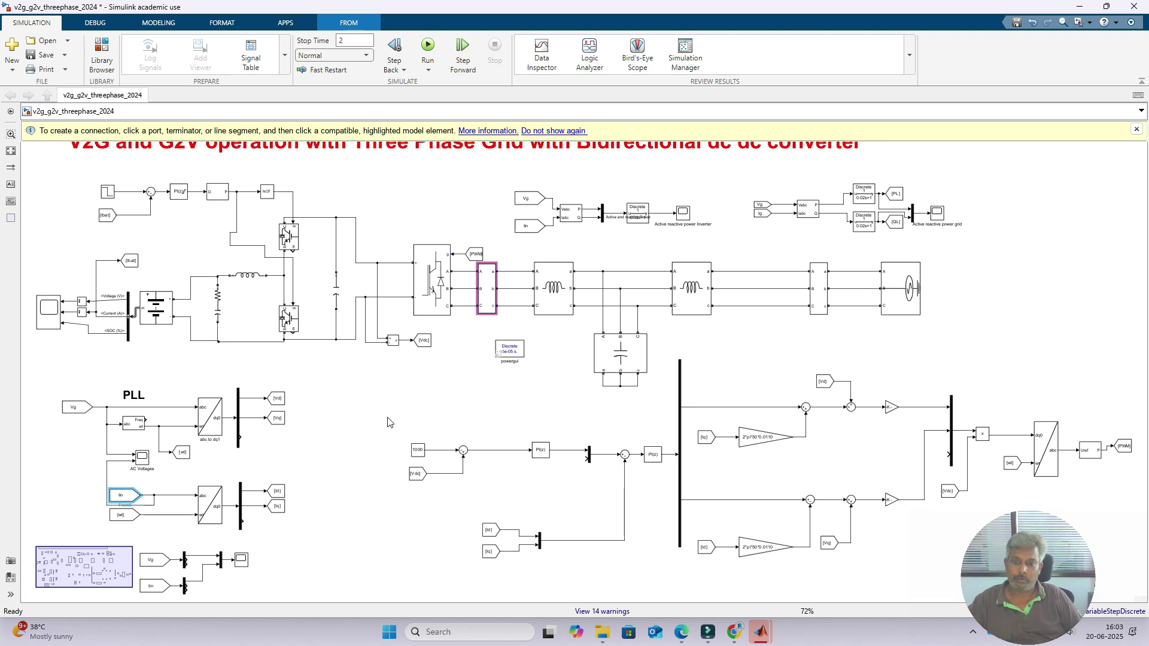
pyautogui.moveTo(377, 402); pyautogui.dragTo(562, 502)
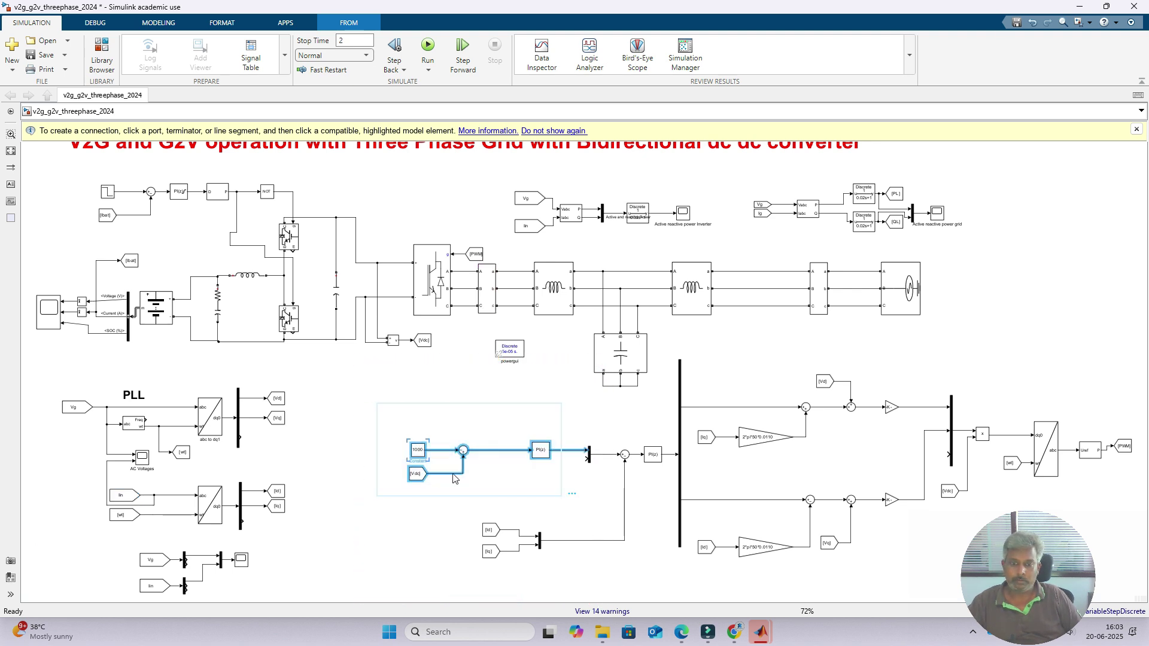
pyautogui.click(422, 342)
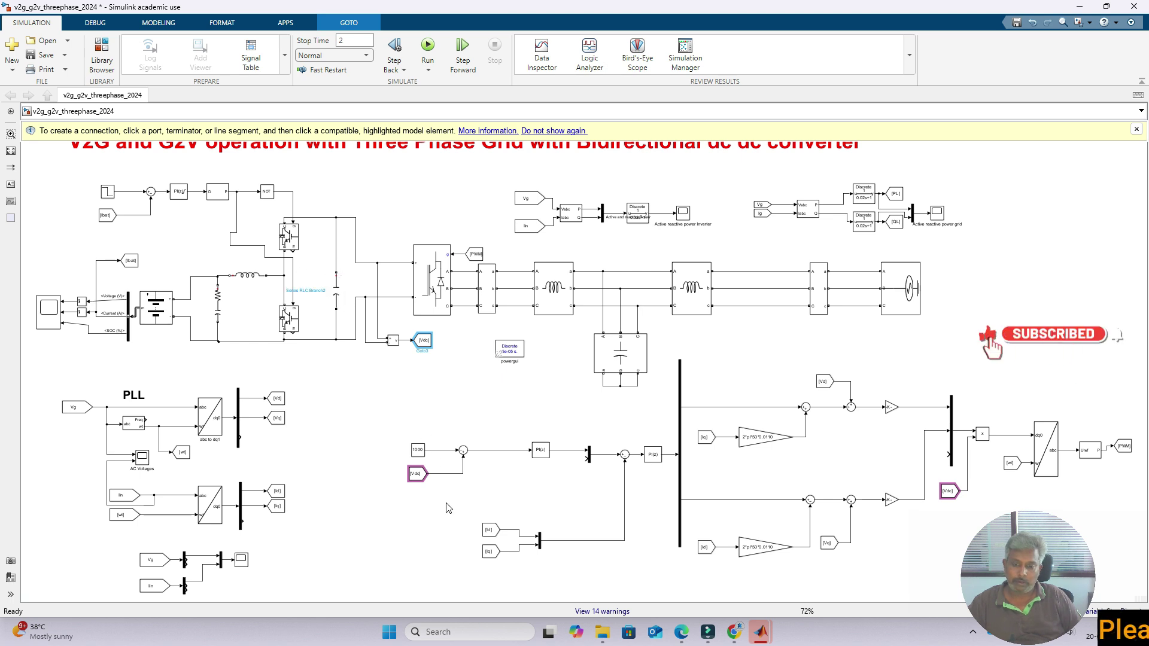
pyautogui.scroll(2, 440, 486)
pyautogui.scroll(1, 439, 486)
pyautogui.click(401, 419)
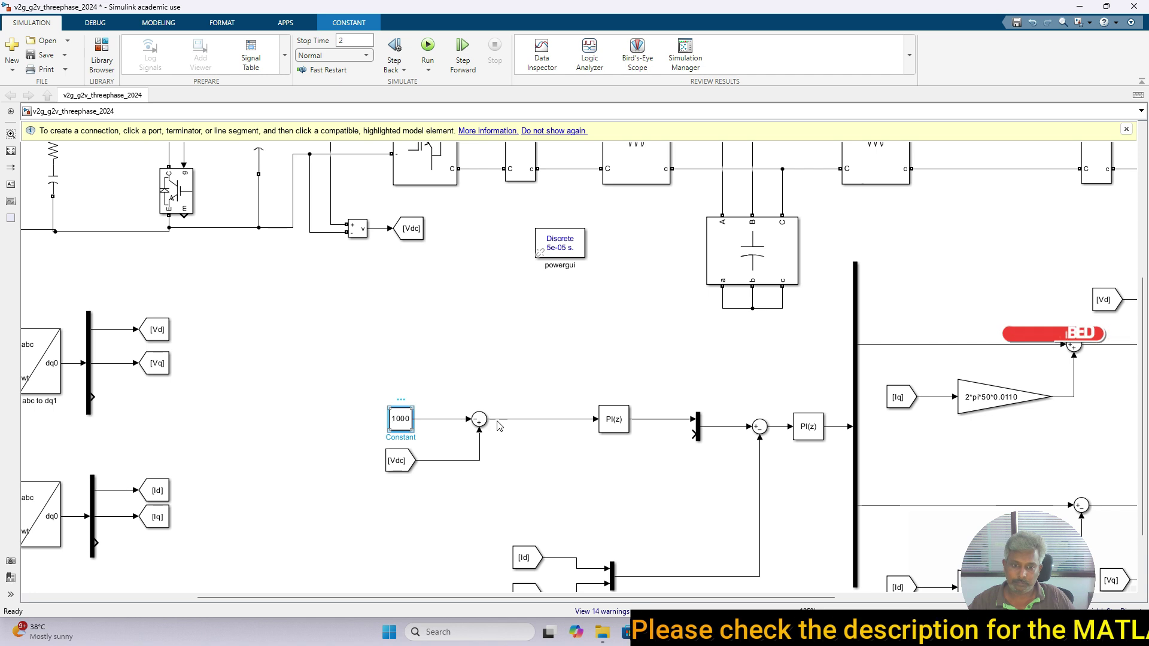
pyautogui.click(616, 424)
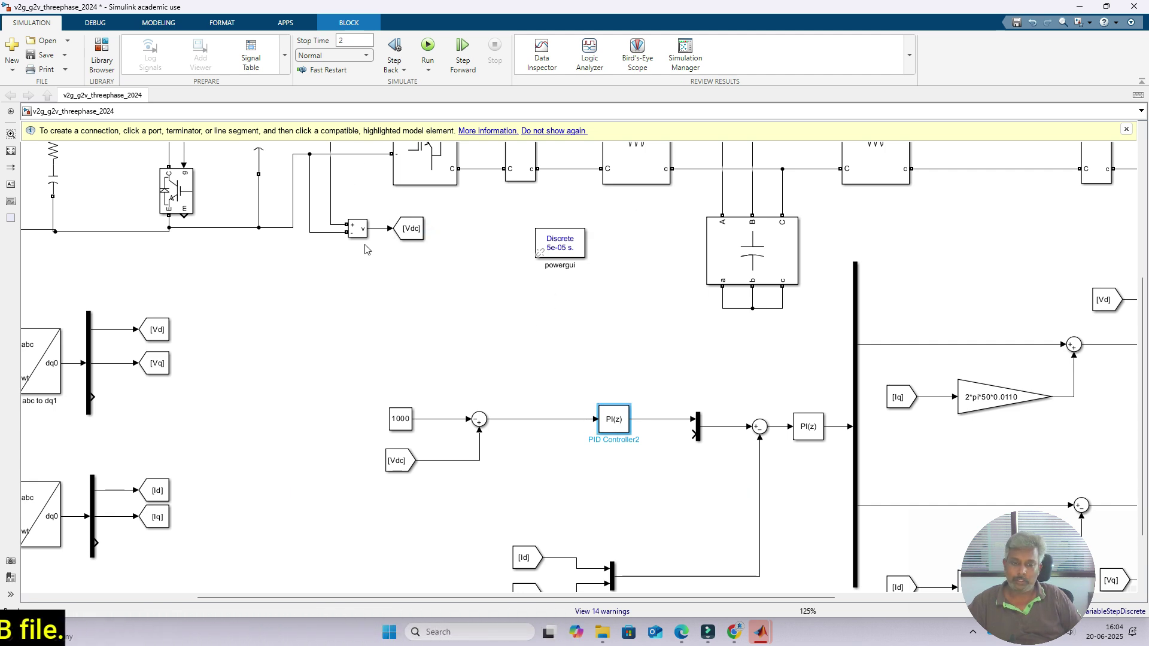
pyautogui.click(673, 420)
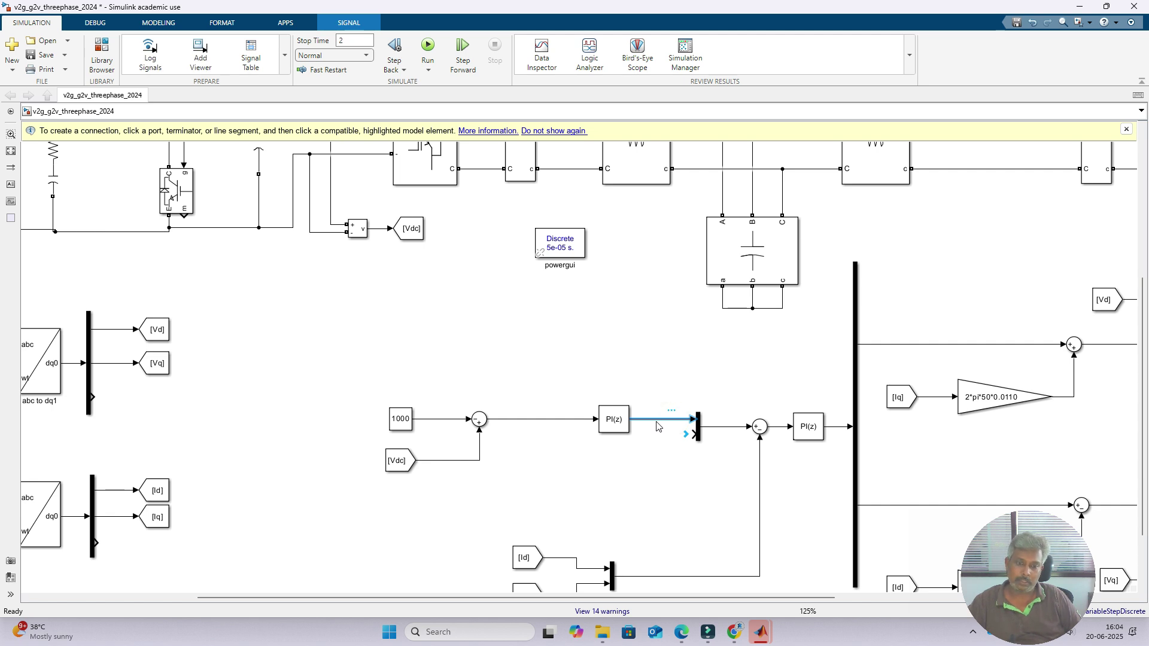
pyautogui.press('space')
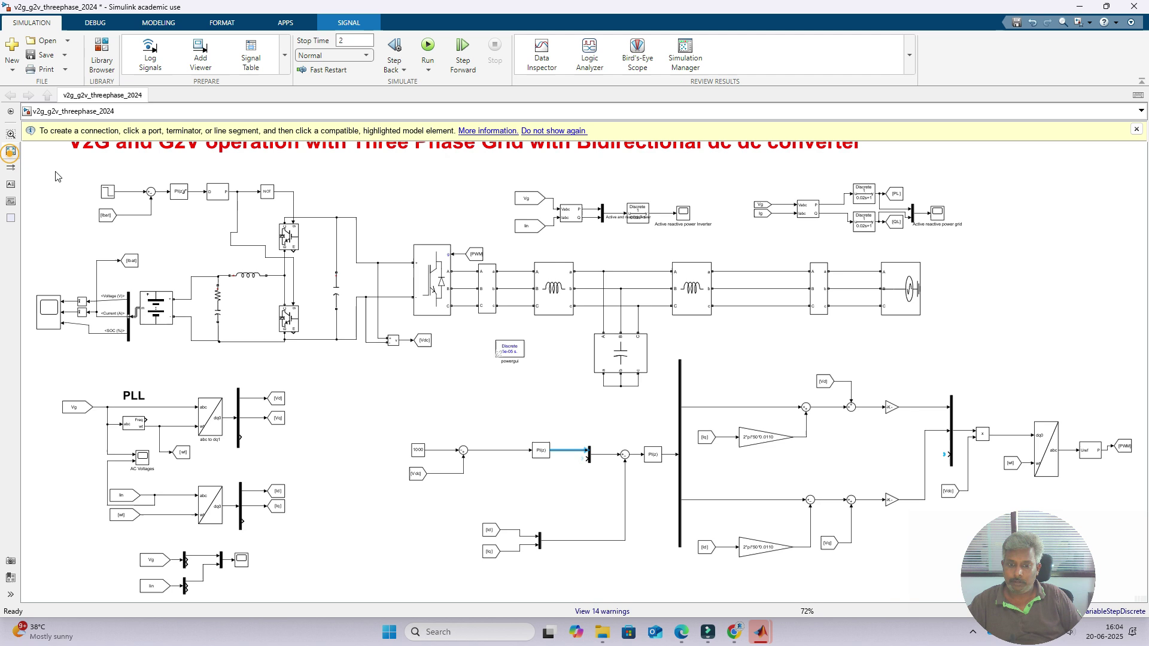
pyautogui.click(281, 485)
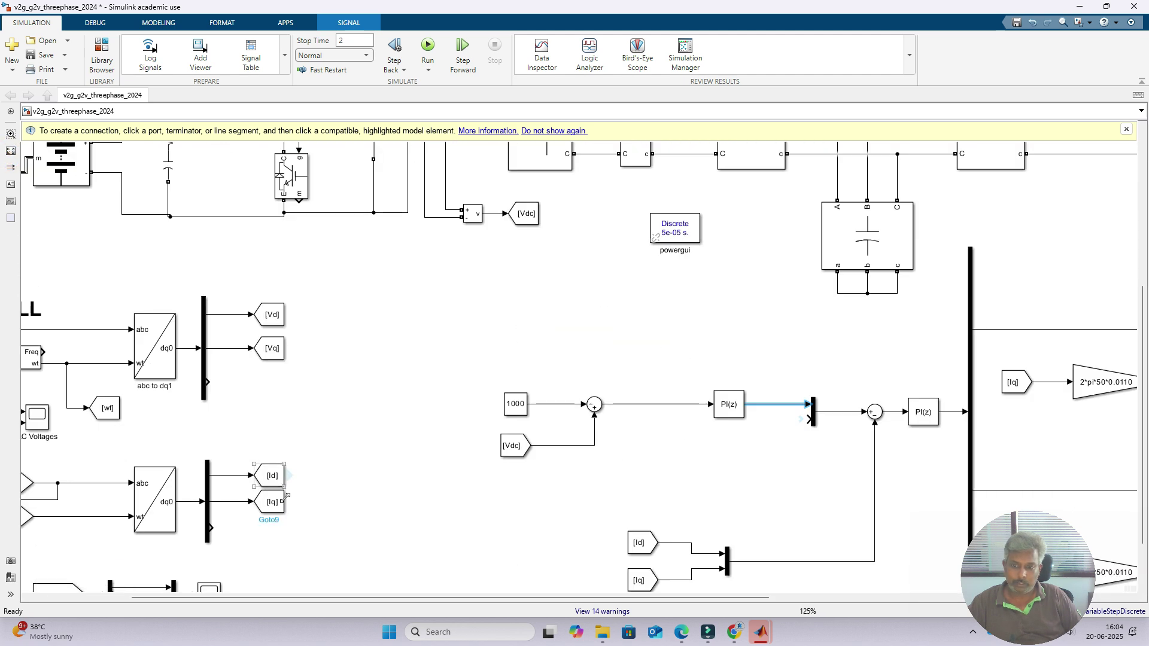
pyautogui.click(289, 512)
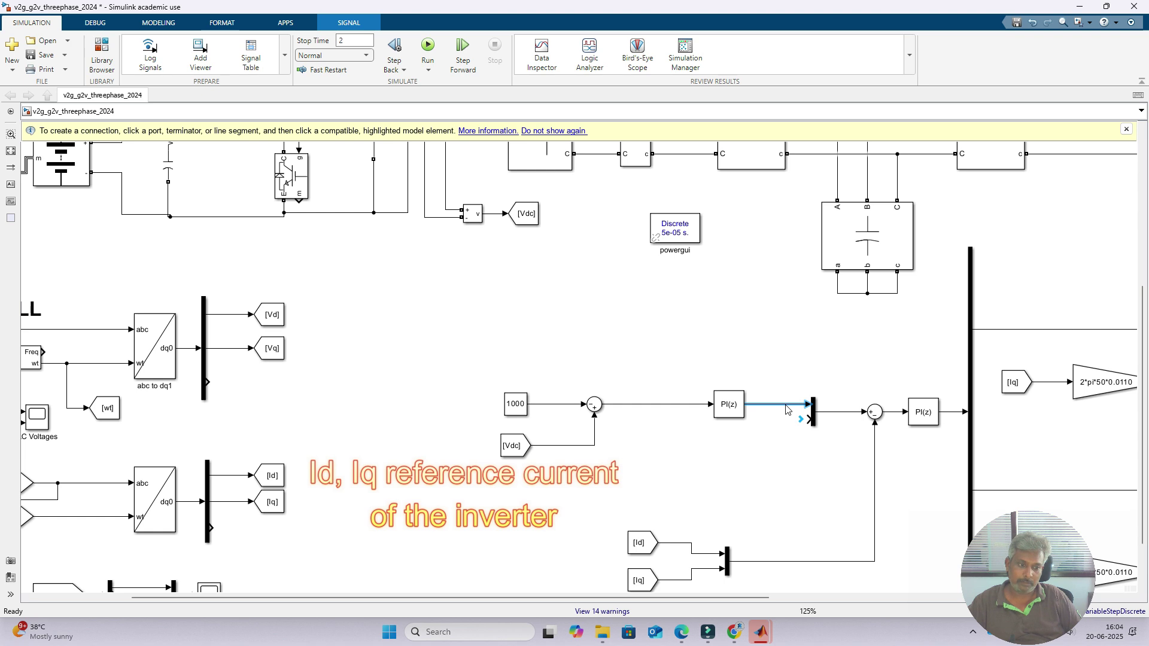
pyautogui.click(873, 414)
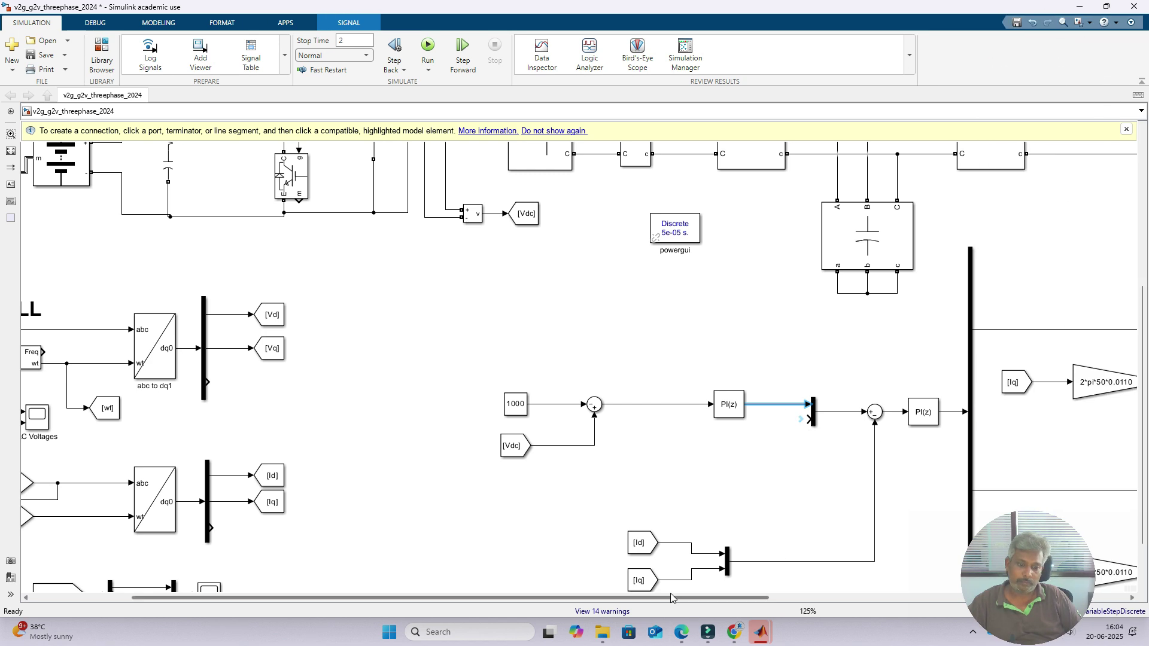
pyautogui.moveTo(677, 597); pyautogui.dragTo(891, 594)
pyautogui.click(720, 418)
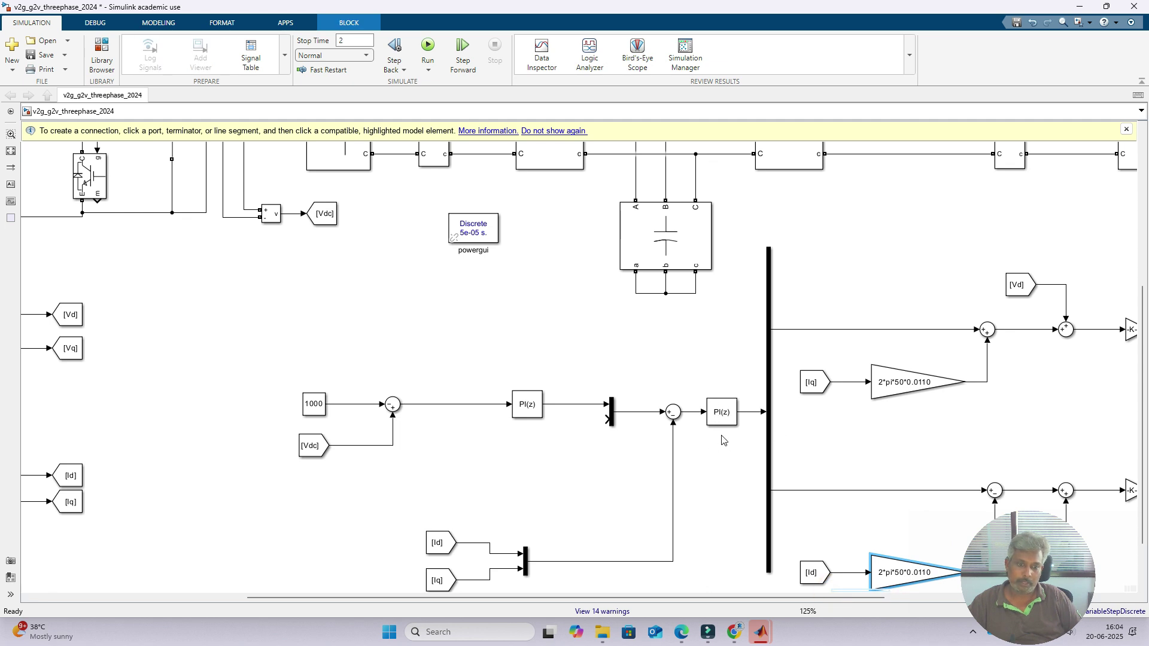
pyautogui.moveTo(373, 597); pyautogui.dragTo(617, 598)
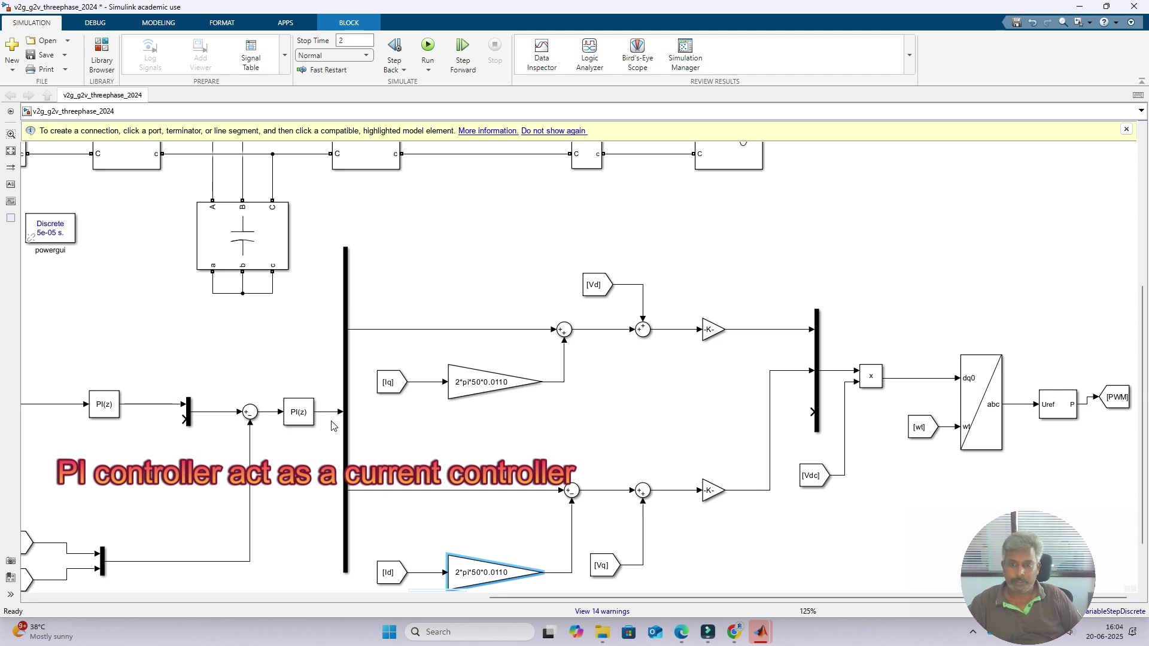
pyautogui.doubleClick(366, 347)
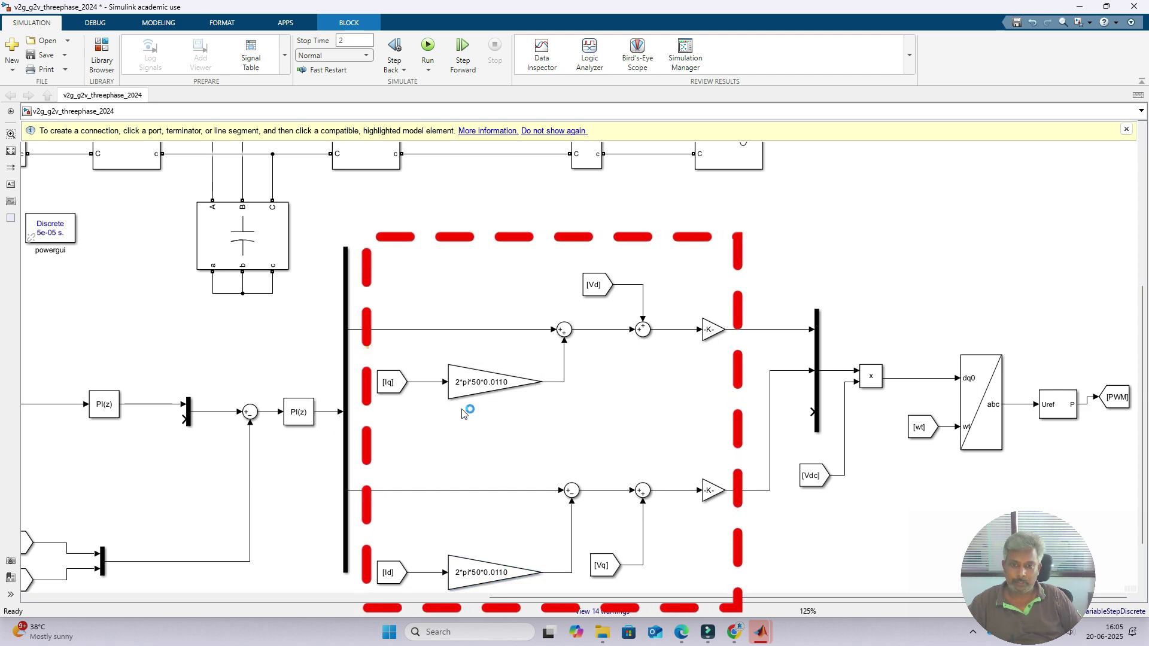
pyautogui.hotkey('ctrl', 'v')
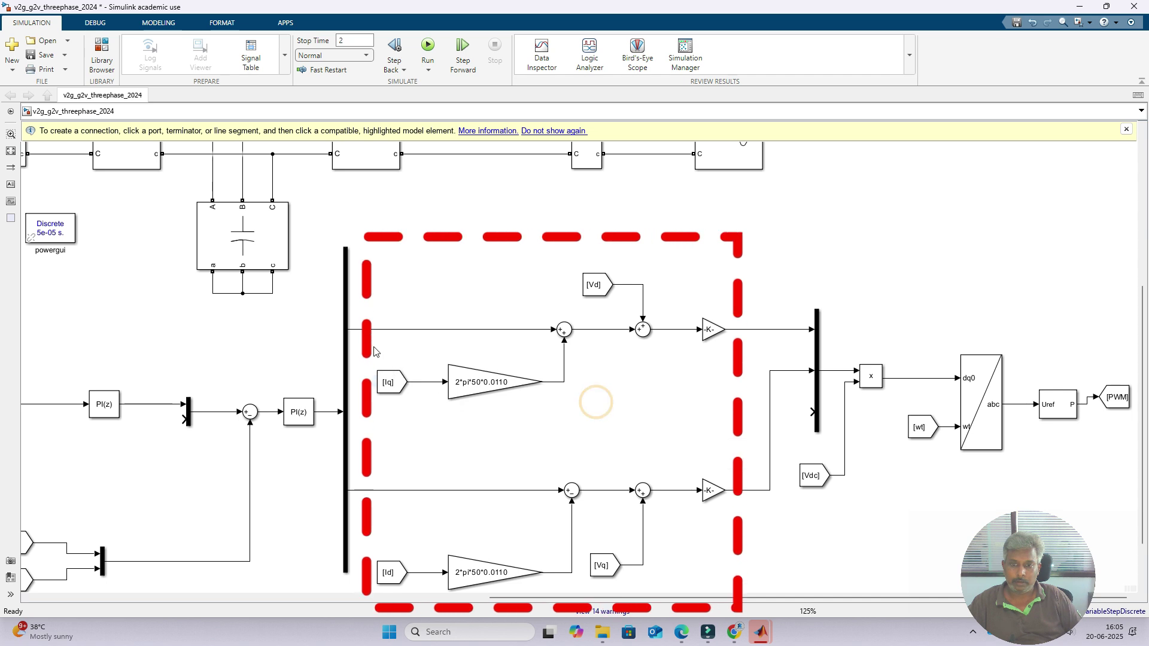
pyautogui.click(542, 431)
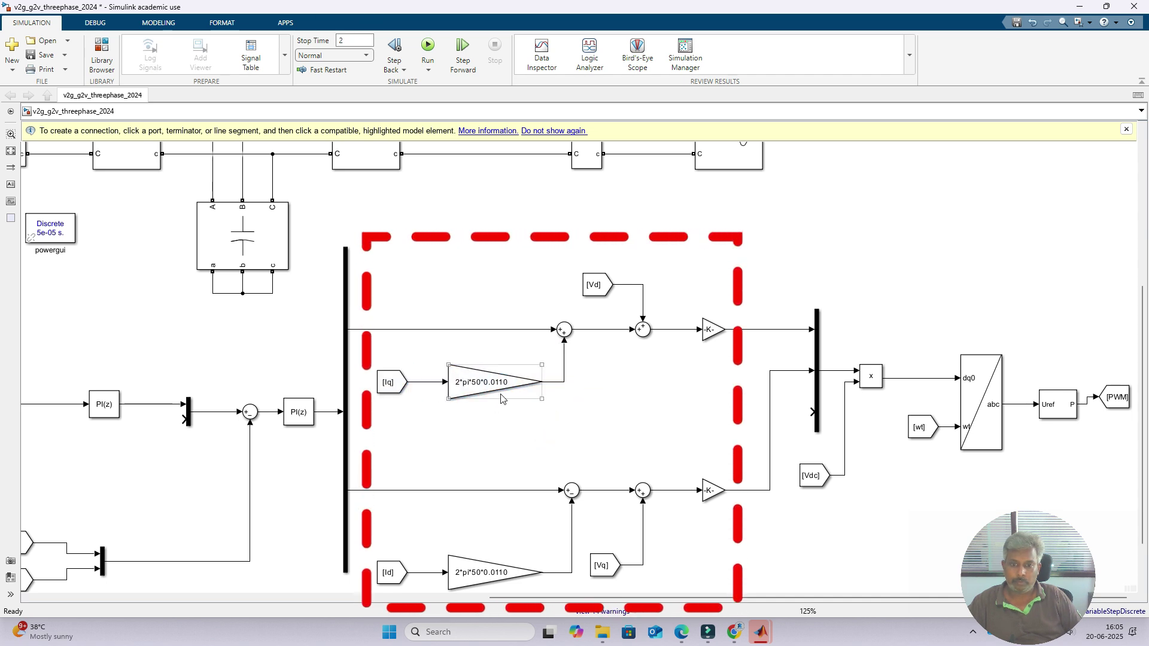
pyautogui.click(456, 587)
pyautogui.moveTo(372, 536); pyautogui.dragTo(546, 563)
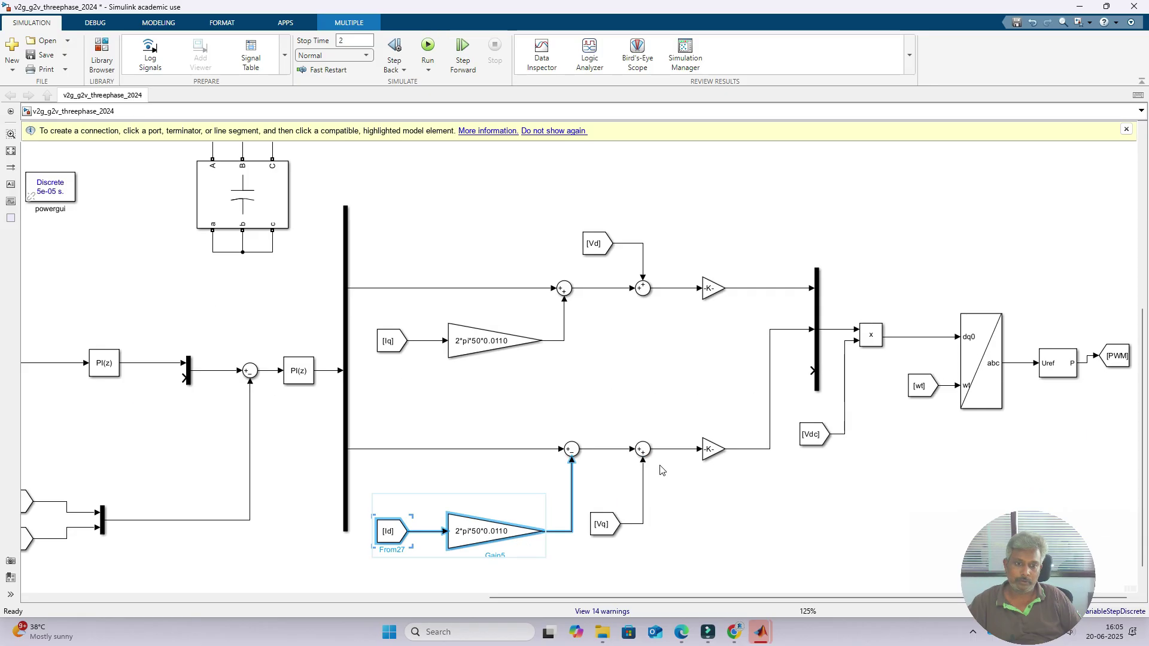
pyautogui.click(705, 362)
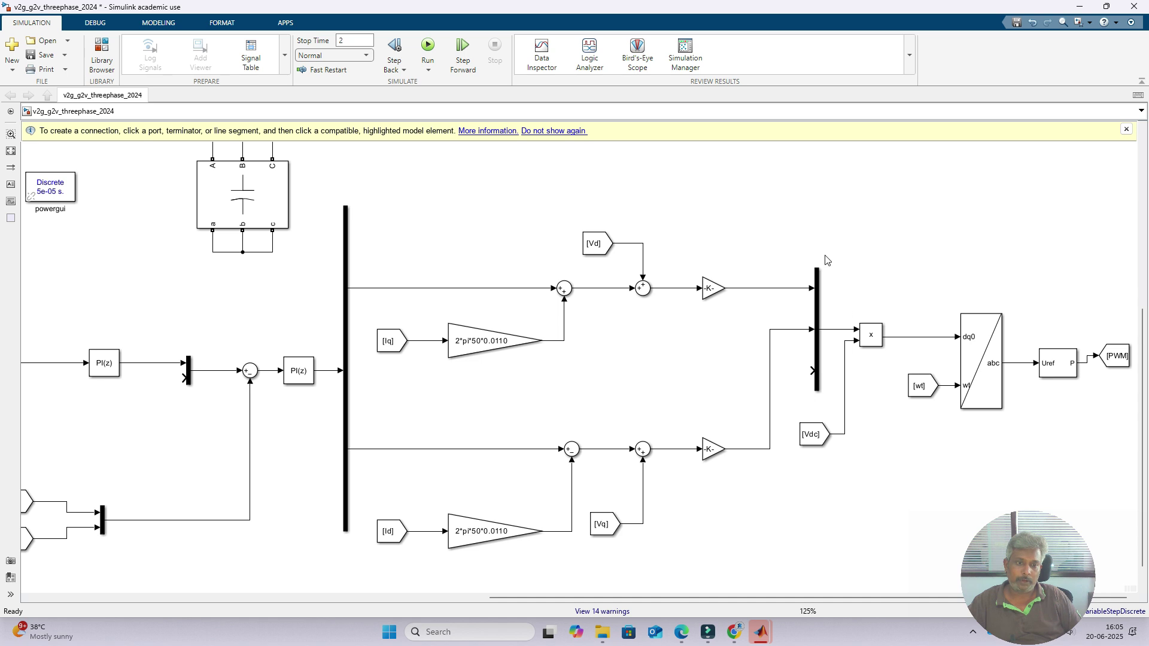
pyautogui.click(815, 437)
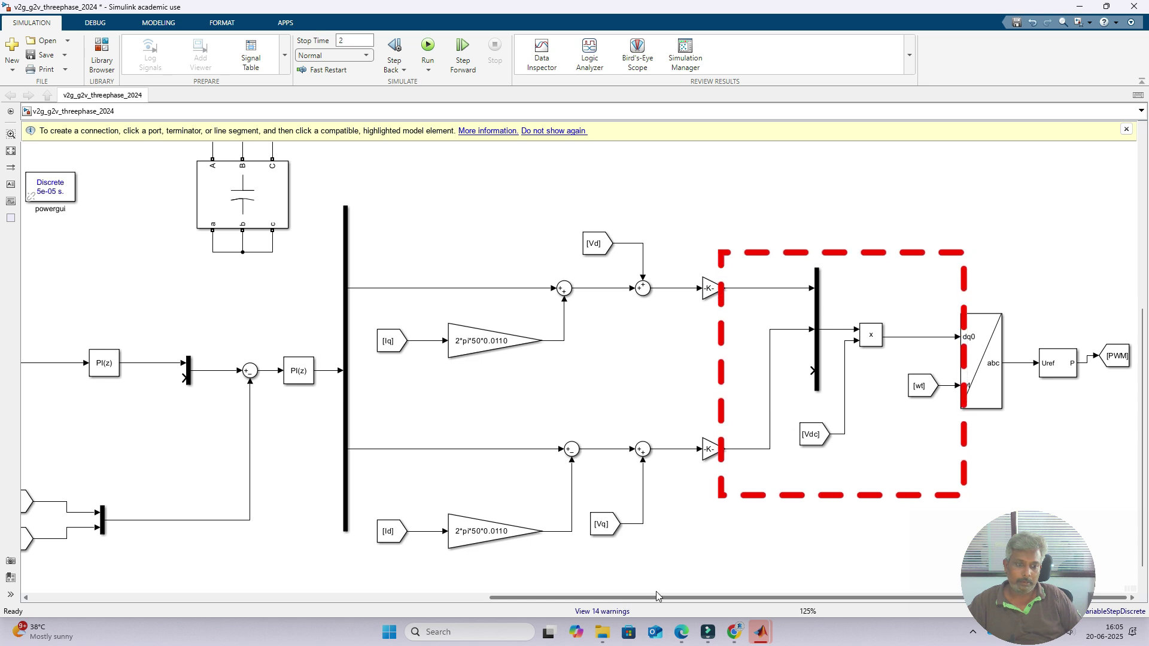
pyautogui.click(766, 592)
pyautogui.click(977, 346)
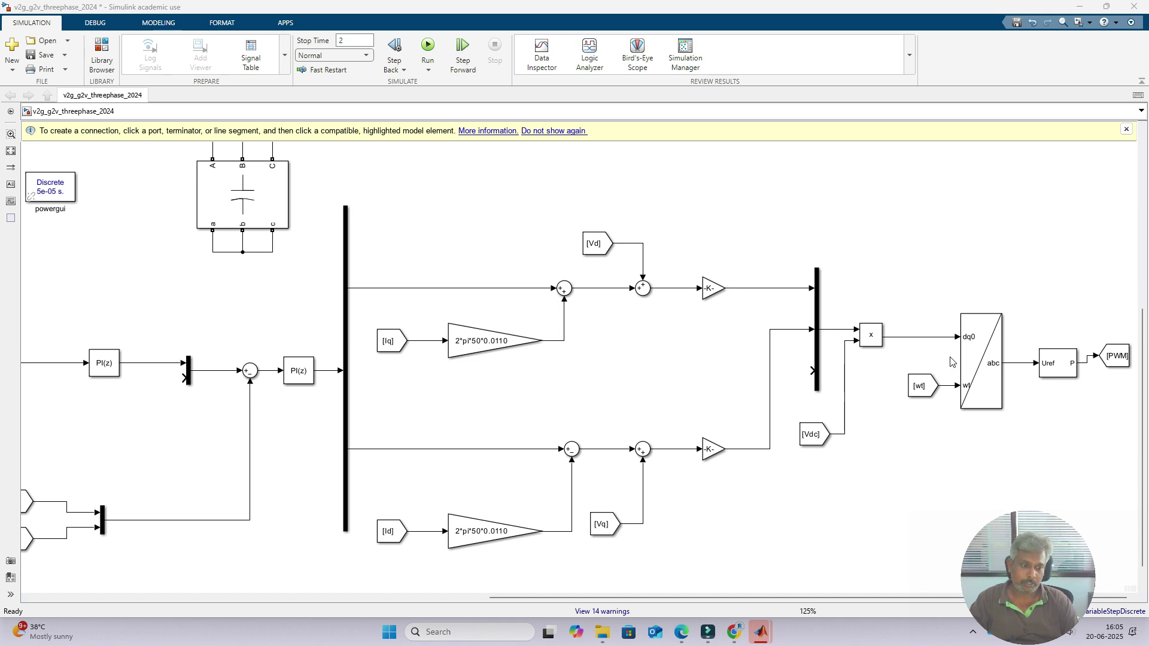
pyautogui.click(1064, 370)
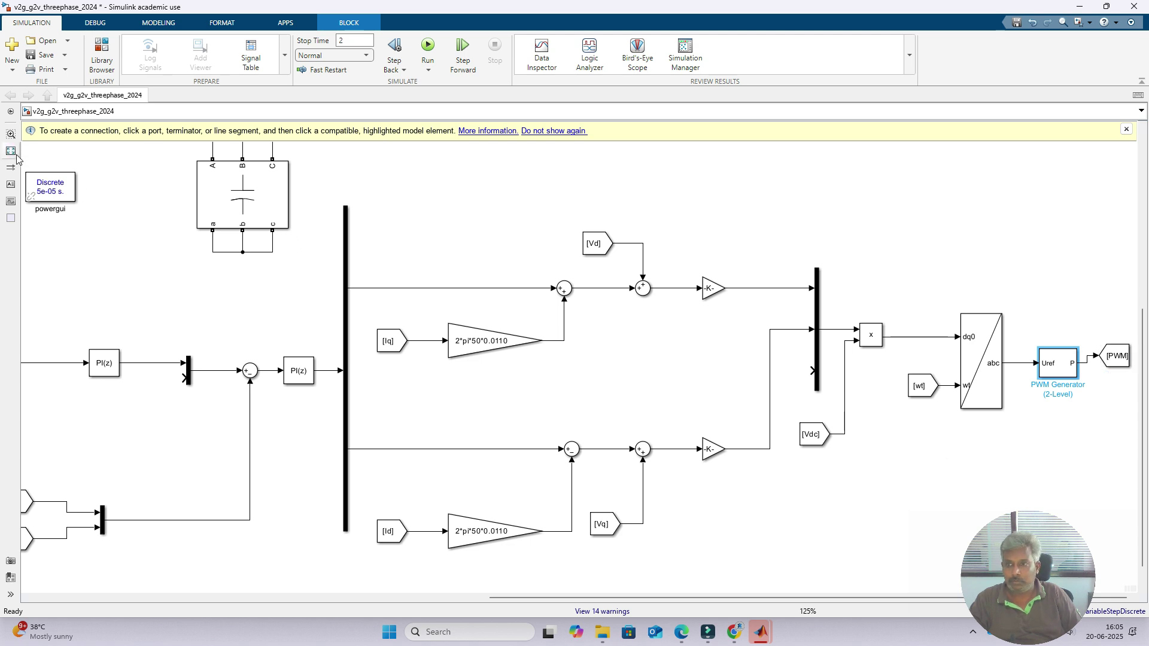
pyautogui.press('space')
# Zoom in on the inverter section to point out the PWM source and Universal Bridge block.
pyautogui.scroll(5, 443, 232)
pyautogui.scroll(3, 444, 232)
pyautogui.click(501, 312)
pyautogui.click(440, 327)
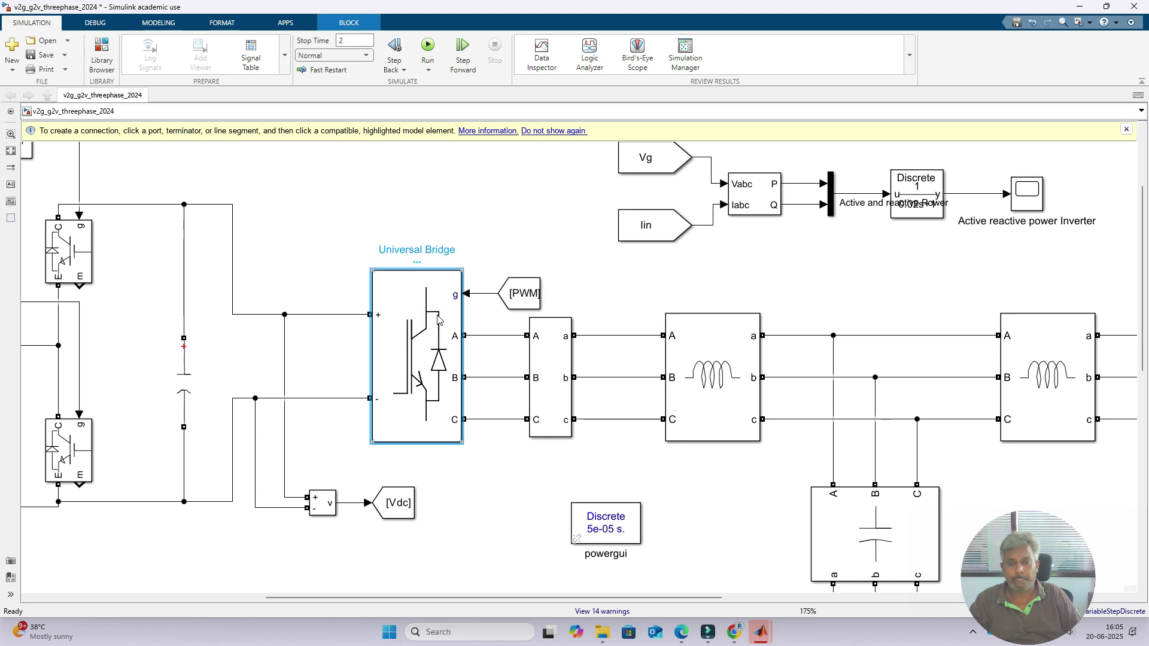
# Fit the whole model to the window without the hint bar and select the Scope1 battery scope.
pyautogui.click(9, 152)
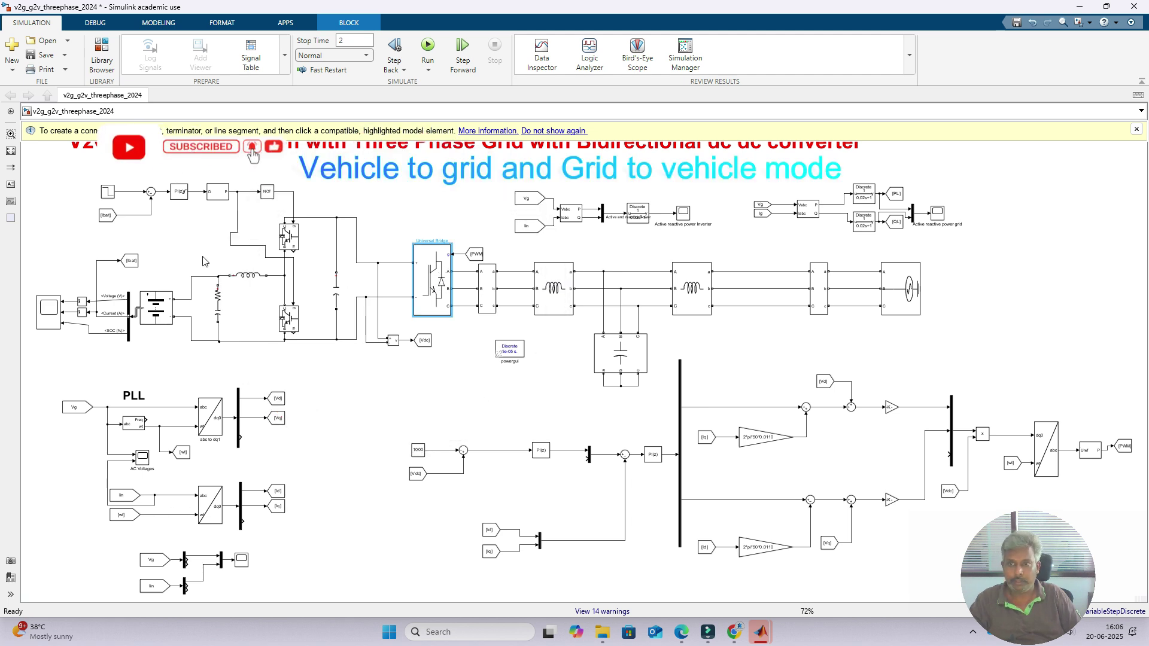
pyautogui.click(1136, 129)
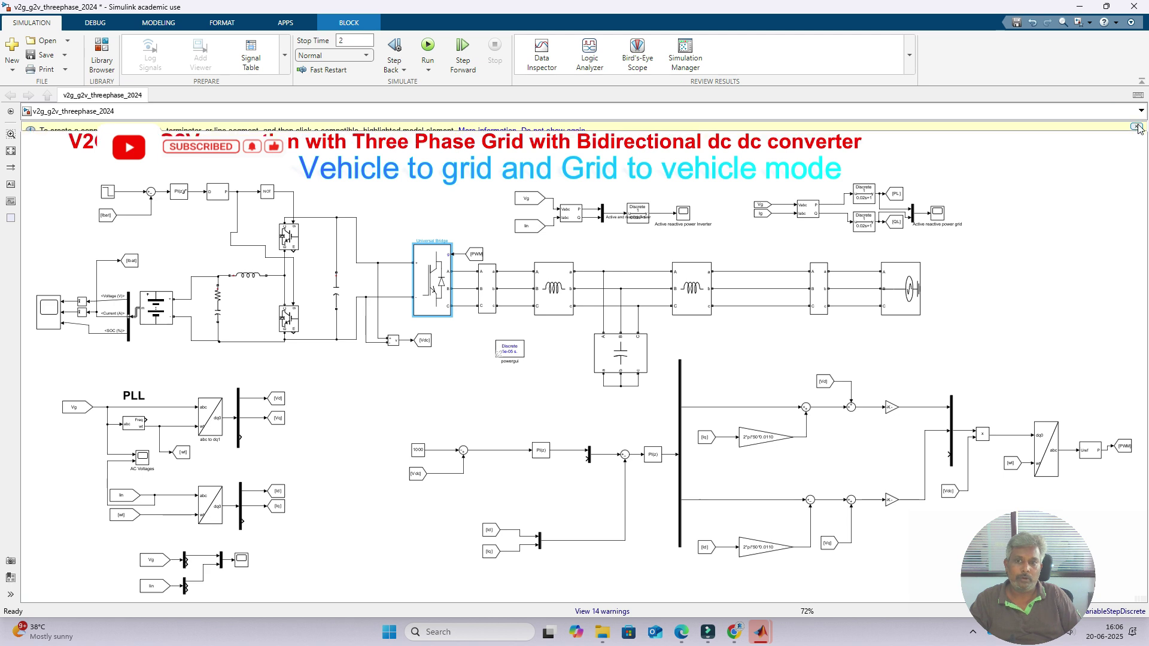
pyautogui.click(11, 151)
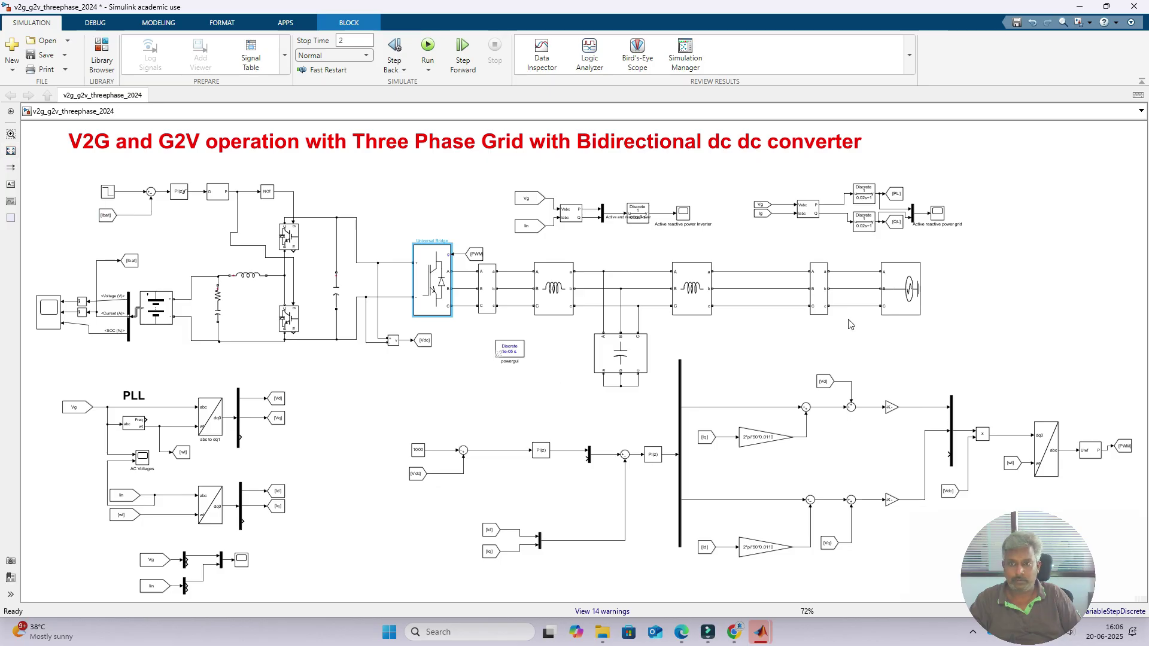
pyautogui.click(58, 318)
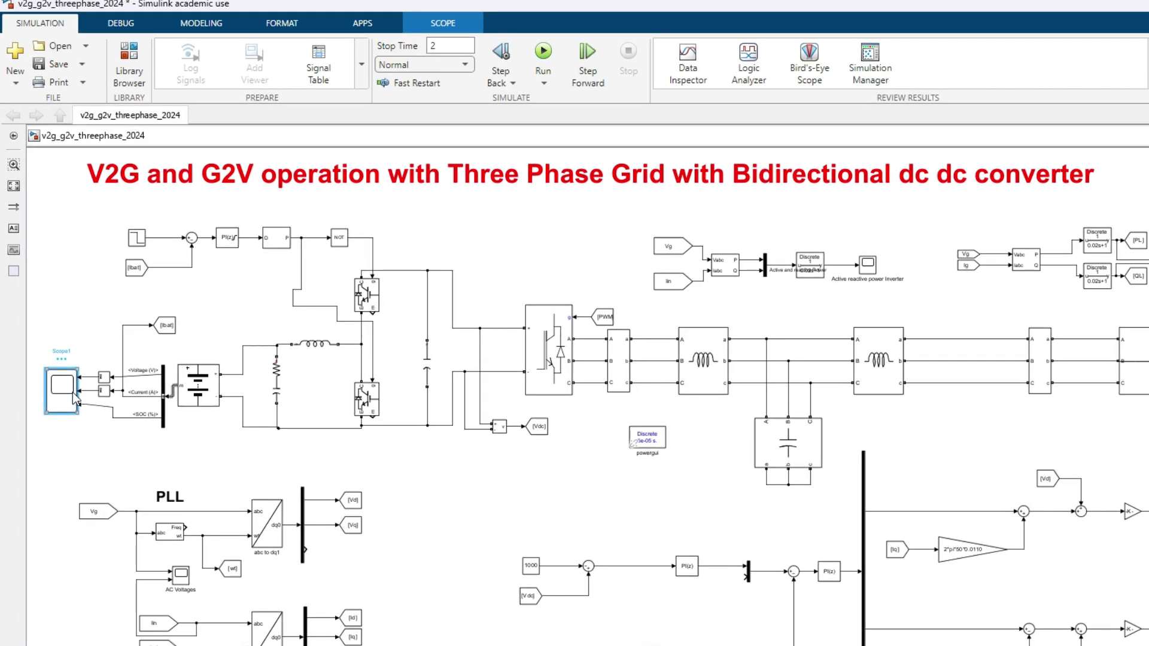
# Open the battery, inverter power, grid power, AC Voltages and phase voltage-current scope windows.
pyautogui.doubleClick(63, 390)
pyautogui.moveTo(228, 17); pyautogui.dragTo(165, 24)
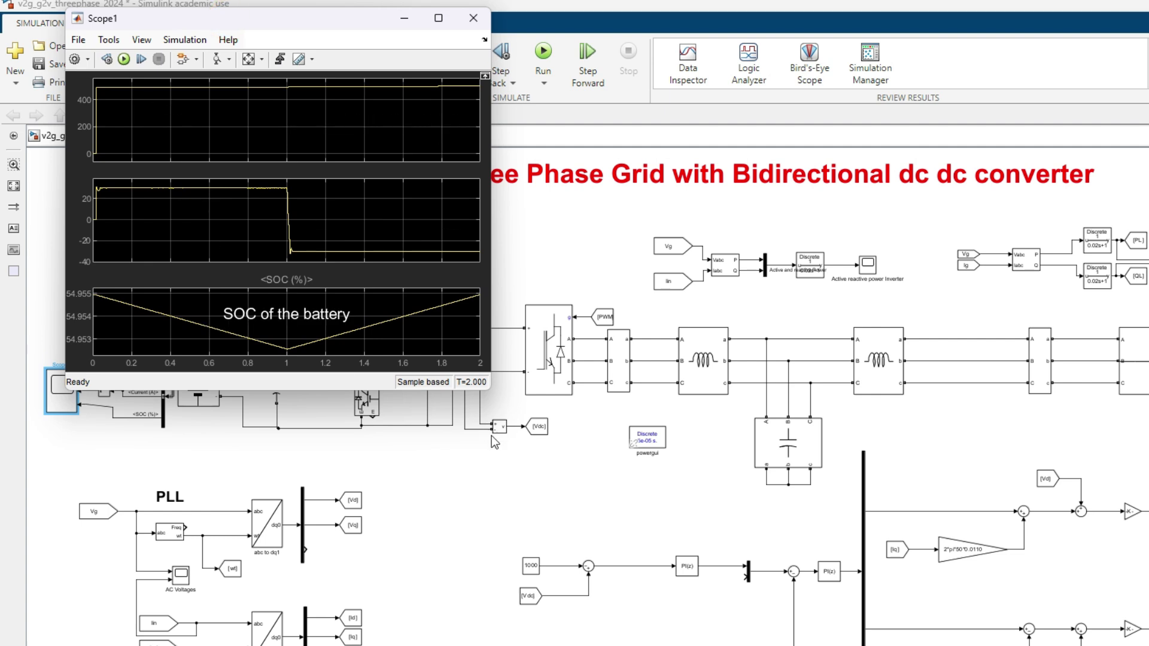
pyautogui.click(869, 264)
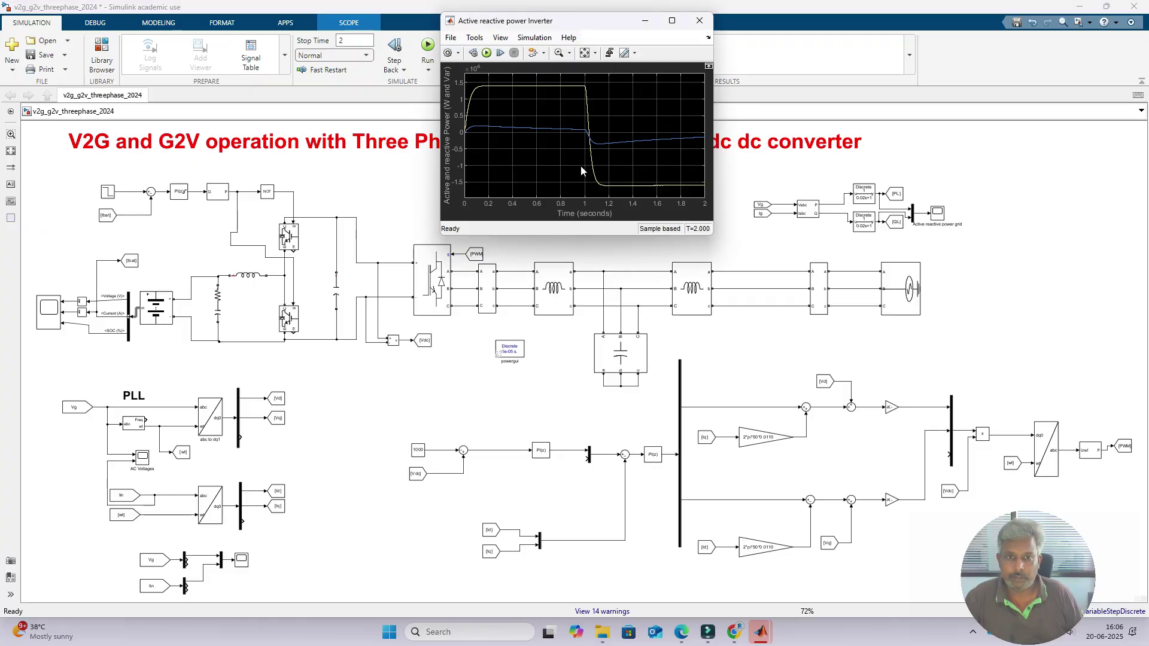
pyautogui.doubleClick(938, 213)
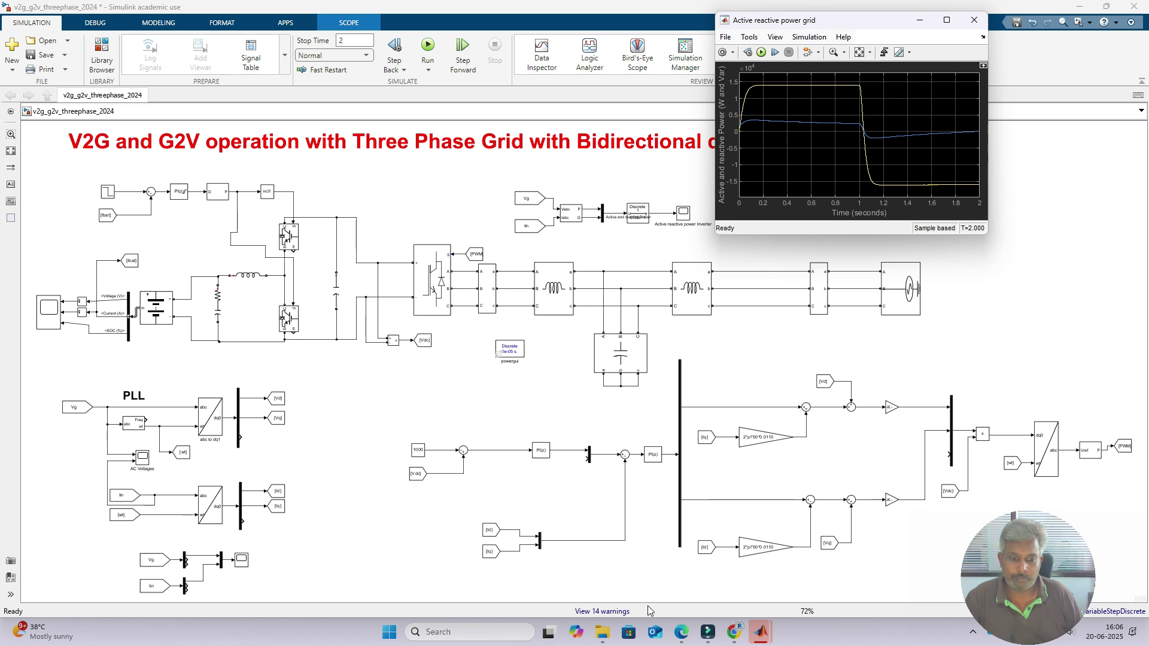
pyautogui.doubleClick(143, 459)
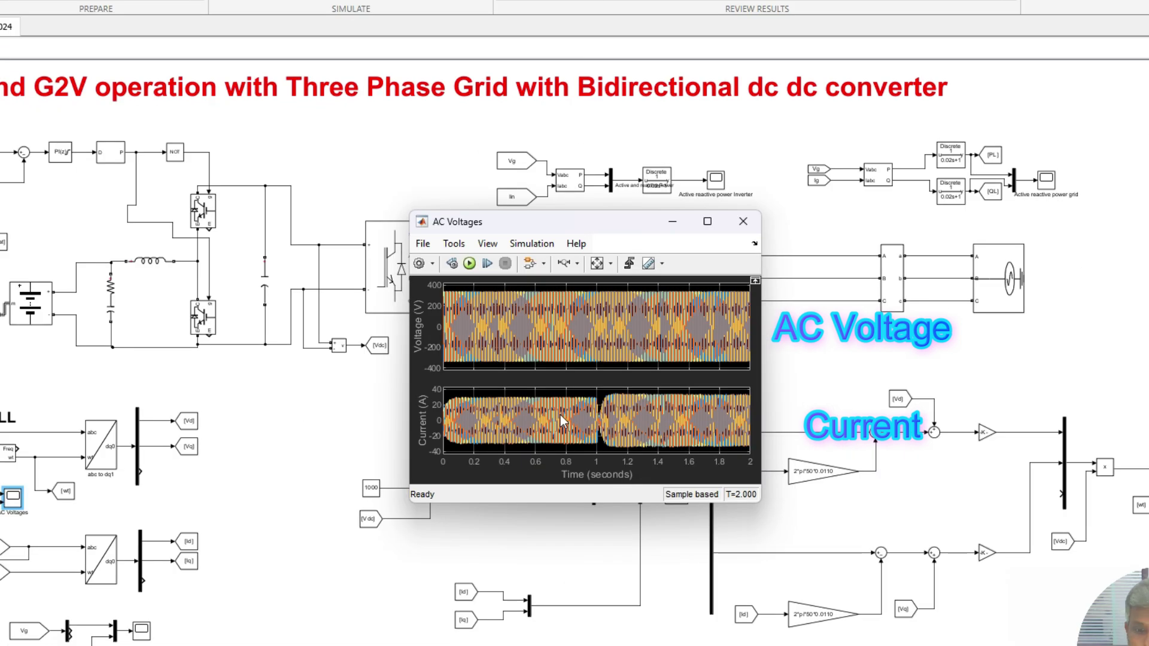
pyautogui.doubleClick(141, 629)
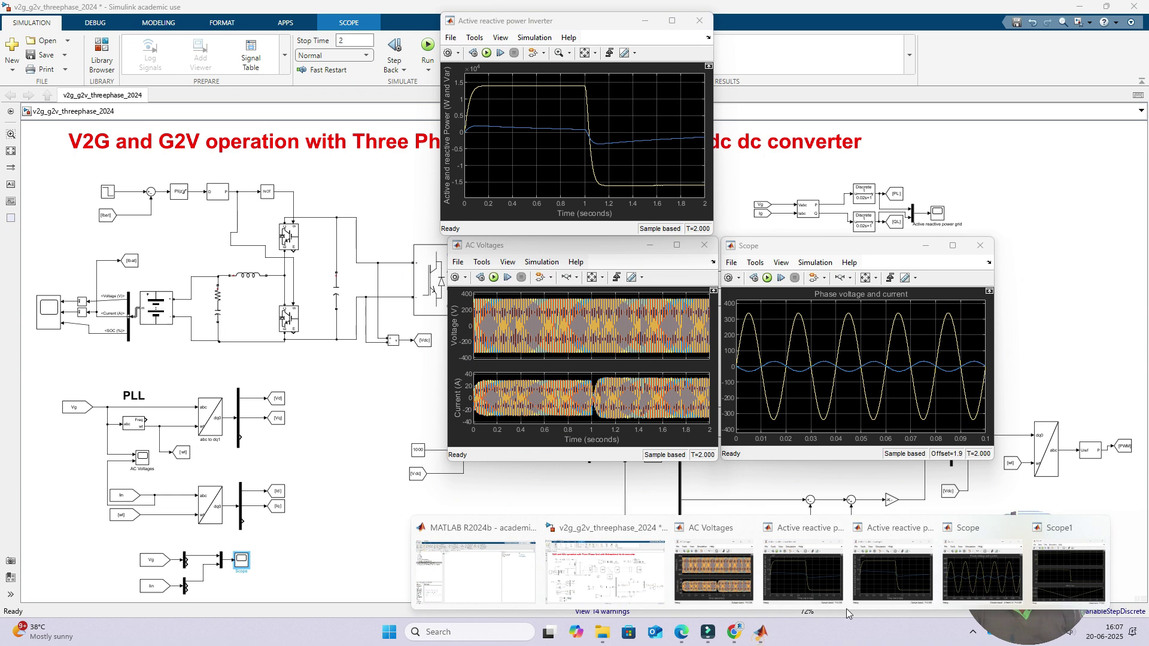
pyautogui.moveTo(986, 598)
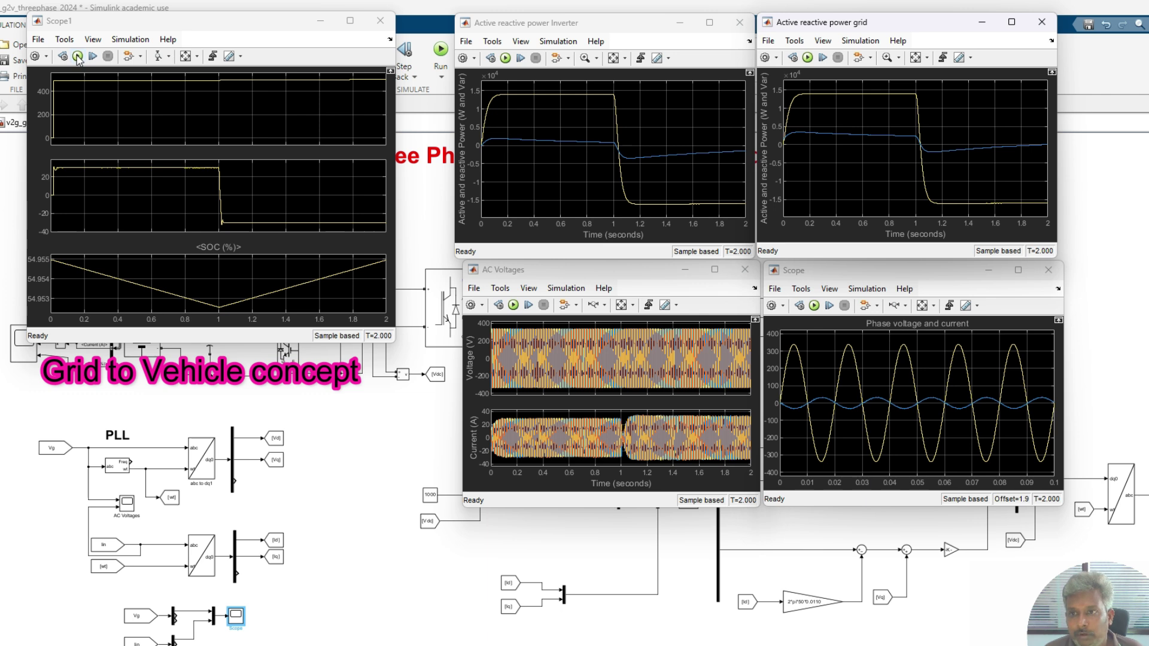
# Rerun the 2-second simulation from the Scope1 toolbar with all scopes visible.
pyautogui.click(77, 56)
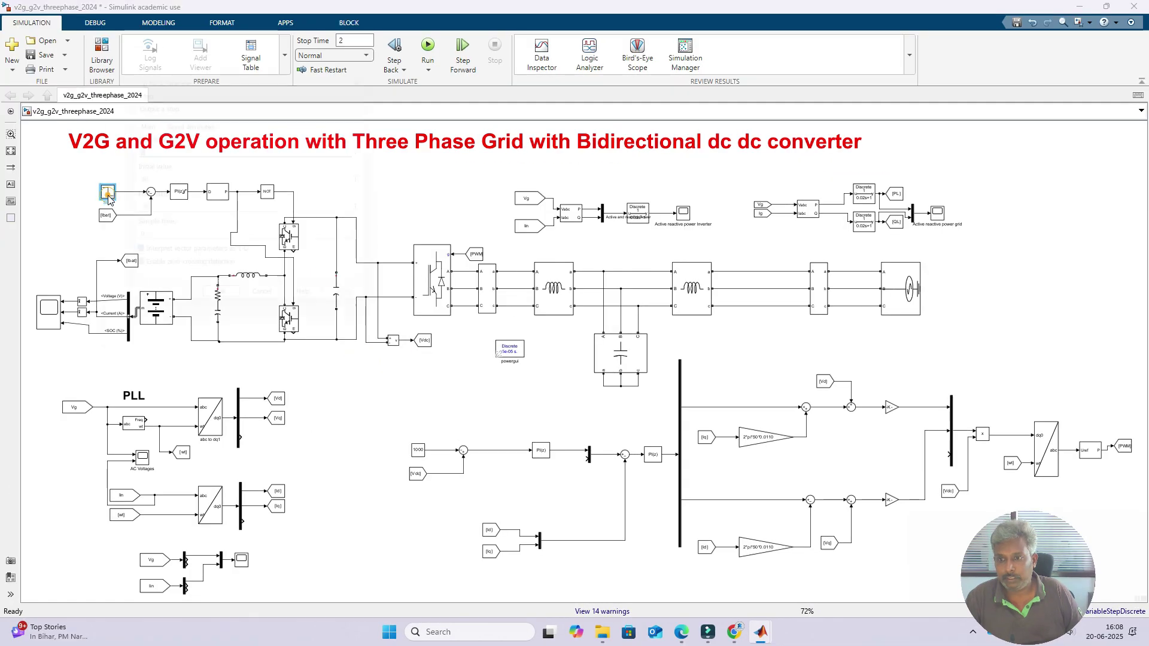
# Confirm the Step block's final value of -30 and close its parameters.
pyautogui.doubleClick(107, 193)
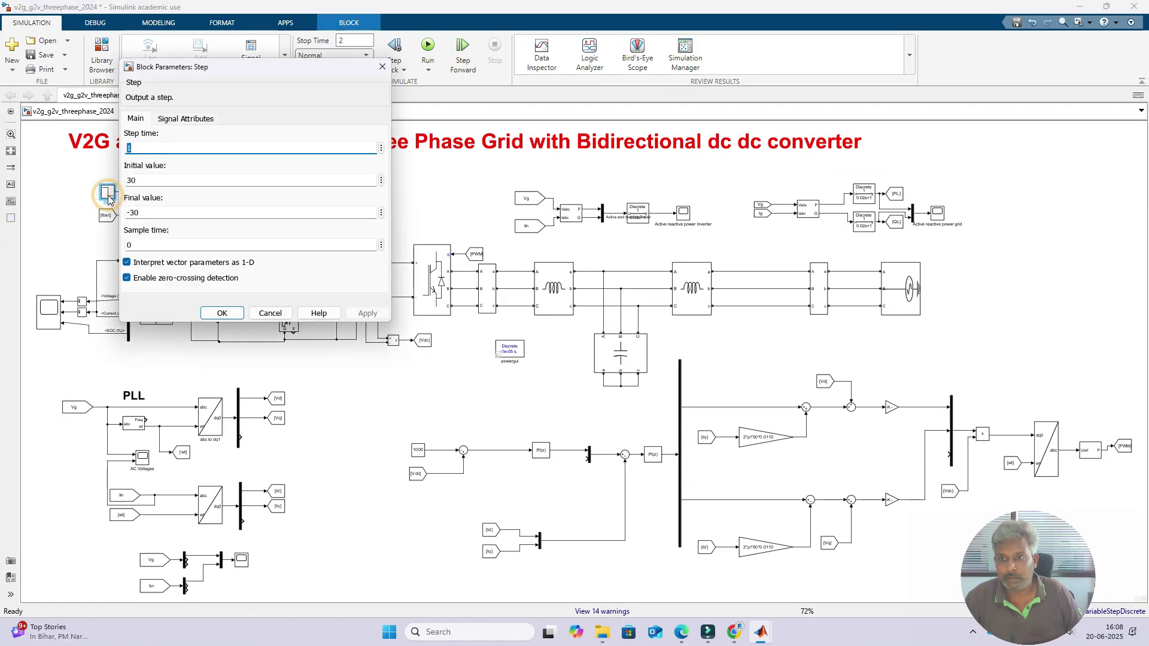
pyautogui.click(144, 213)
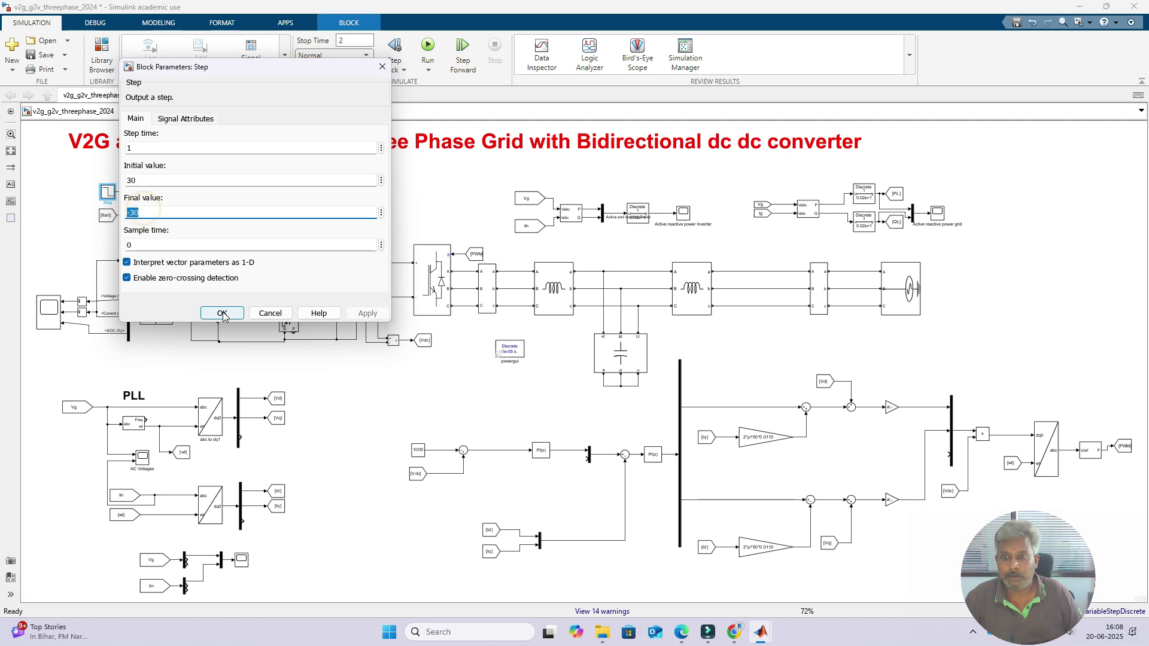
pyautogui.click(221, 313)
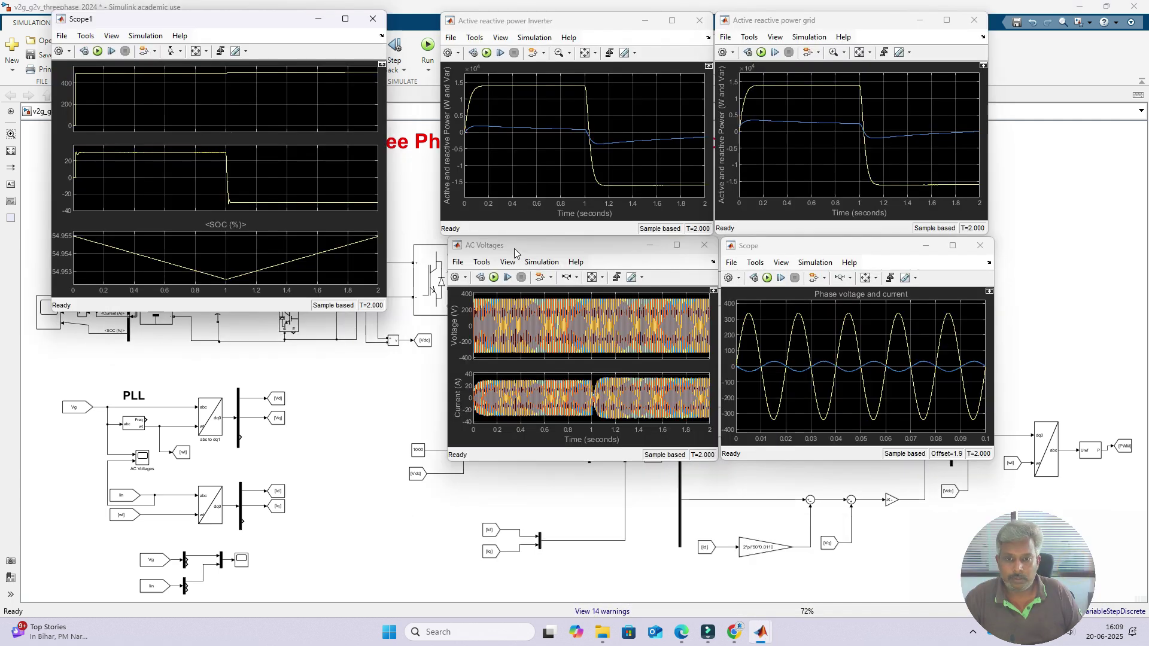
# Zoom the AC Voltages plots along time onto the transition near 1 s.
pyautogui.moveTo(515, 253); pyautogui.dragTo(495, 255)
pyautogui.click(546, 280)
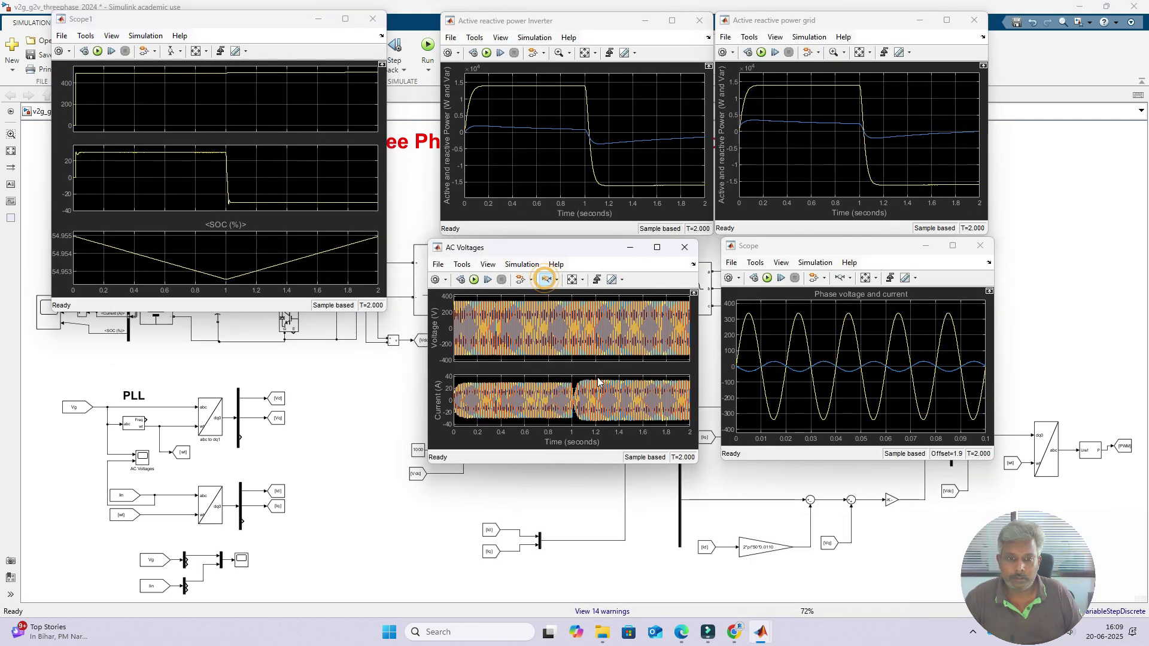
pyautogui.moveTo(589, 383); pyautogui.dragTo(552, 381)
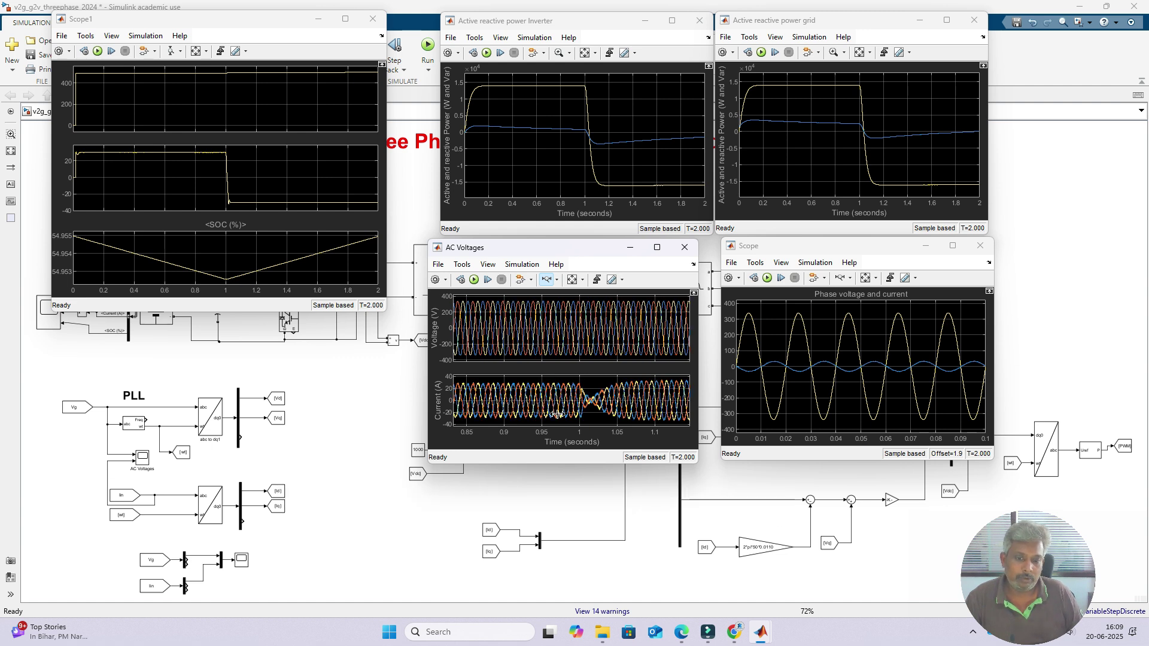
# Zoom the phase voltage-current Scope to about 0.86–1.11 s, then return to the model.
pyautogui.click(865, 279)
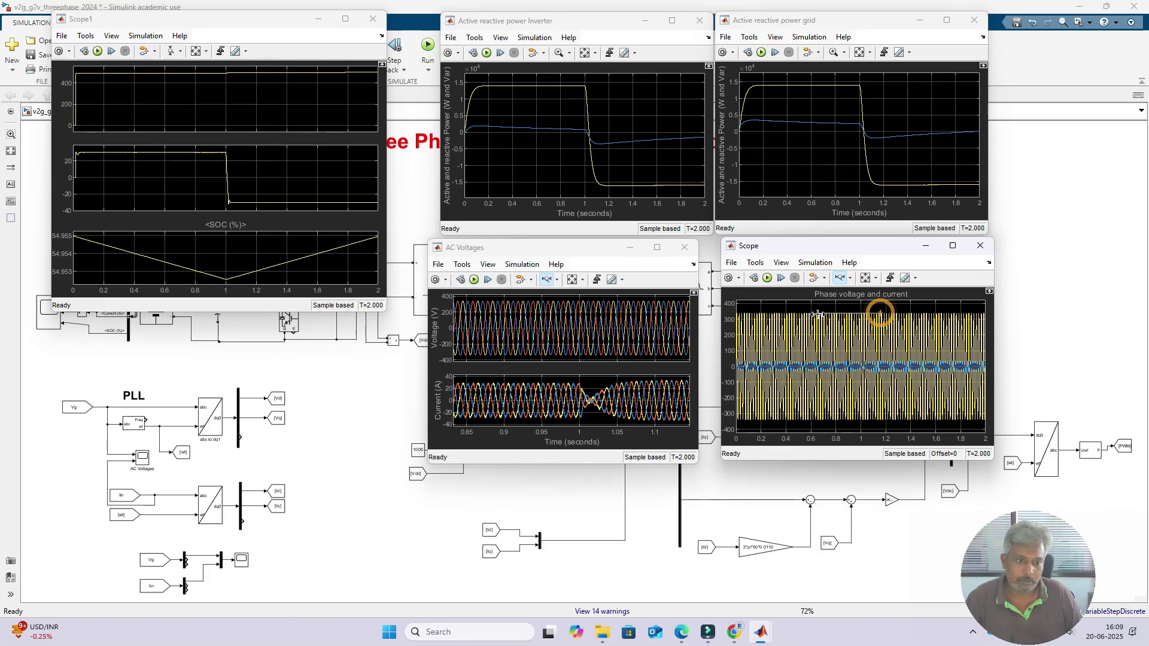
pyautogui.moveTo(880, 303); pyautogui.dragTo(823, 308)
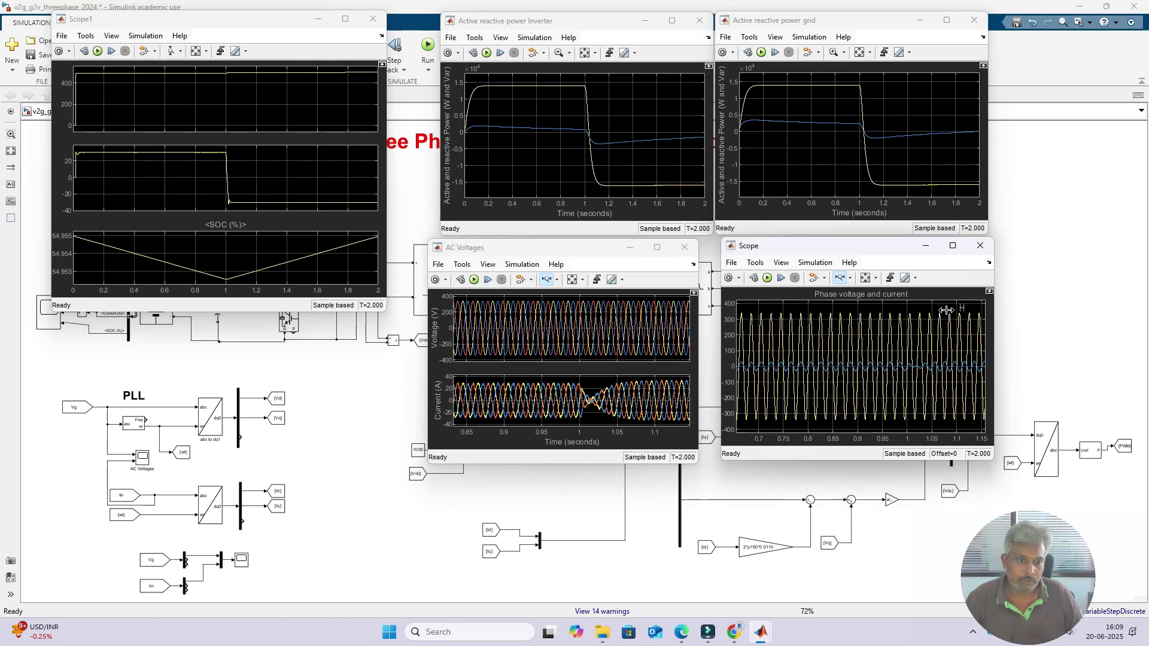
pyautogui.moveTo(963, 307); pyautogui.dragTo(840, 311)
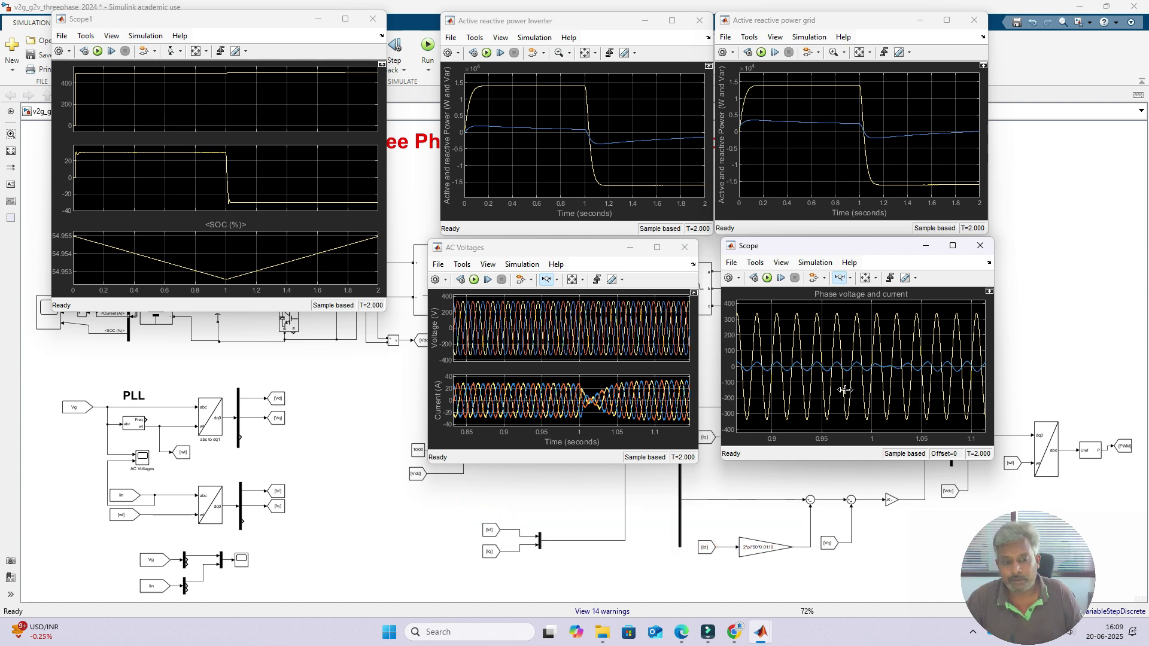
pyautogui.click(689, 488)
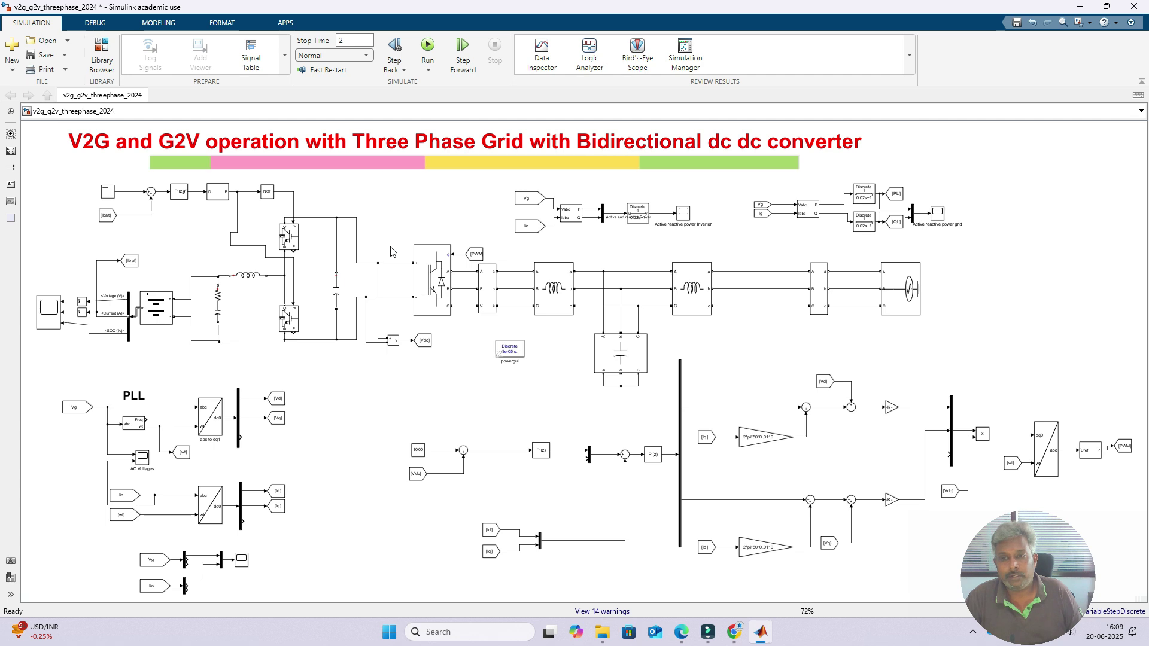